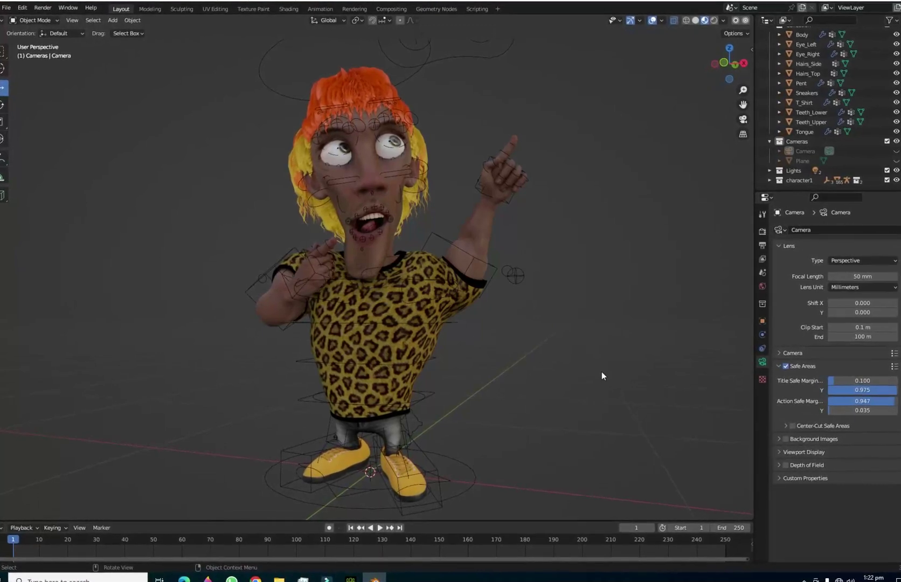
Orbit around the cartoon character to inspect it, then select its rig via the head control
middle_drag(569, 384, 510, 327)
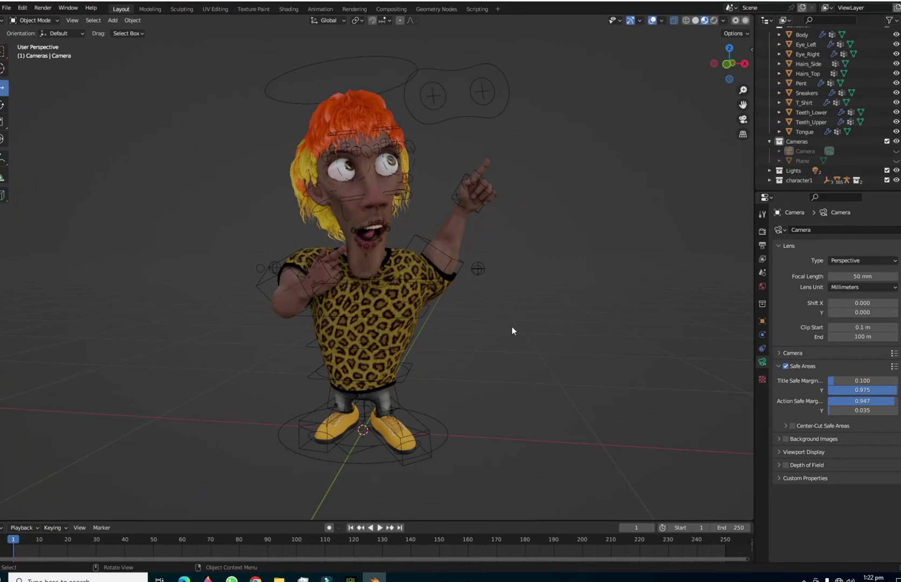
middle_drag(516, 326, 548, 342)
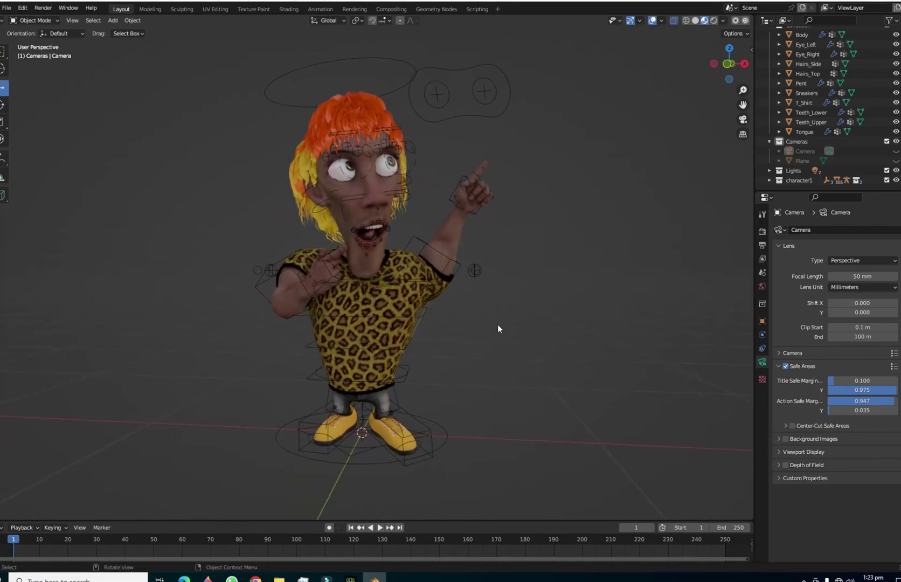
click(344, 59)
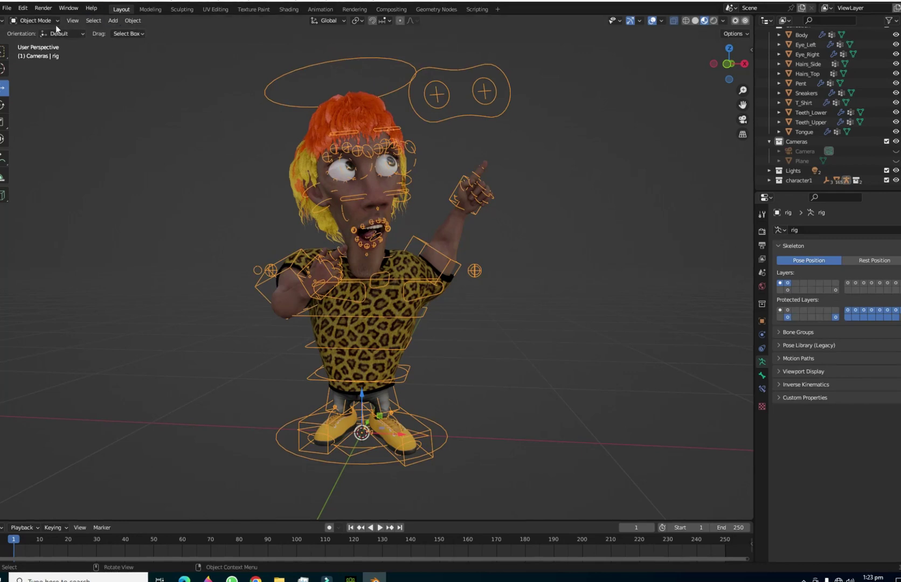
In Pose Mode, select all bones and clear all transforms to restore the T-pose
click(35, 21)
click(42, 53)
key(a)
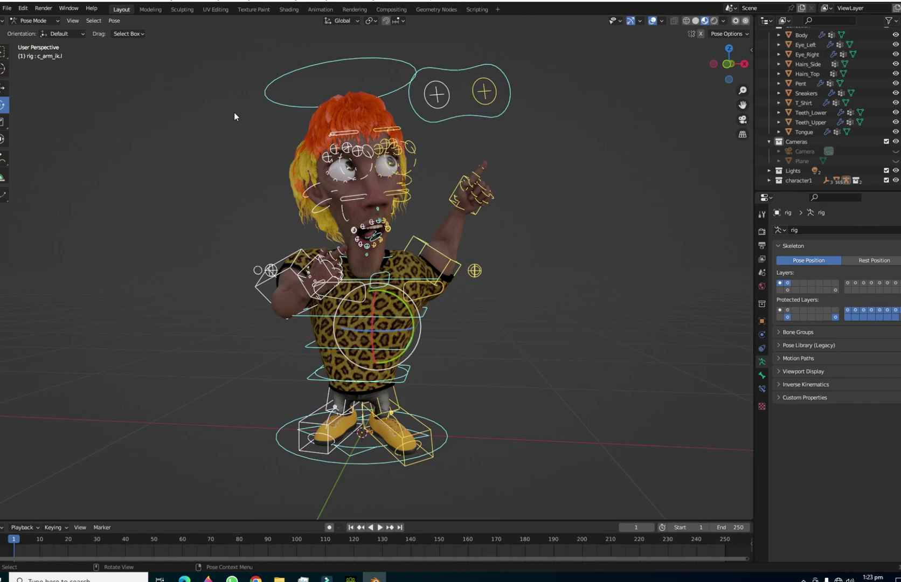
click(114, 21)
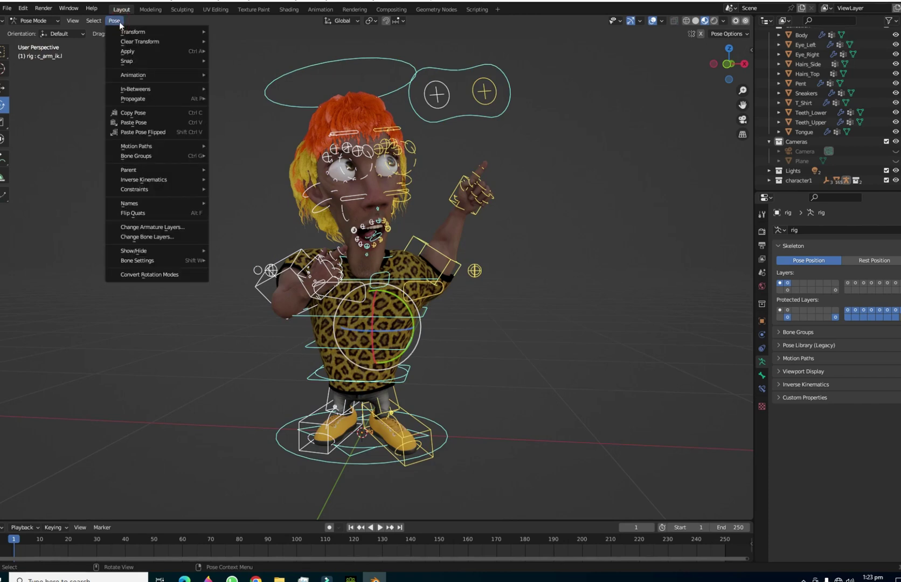
mouse_move(126, 45)
click(251, 41)
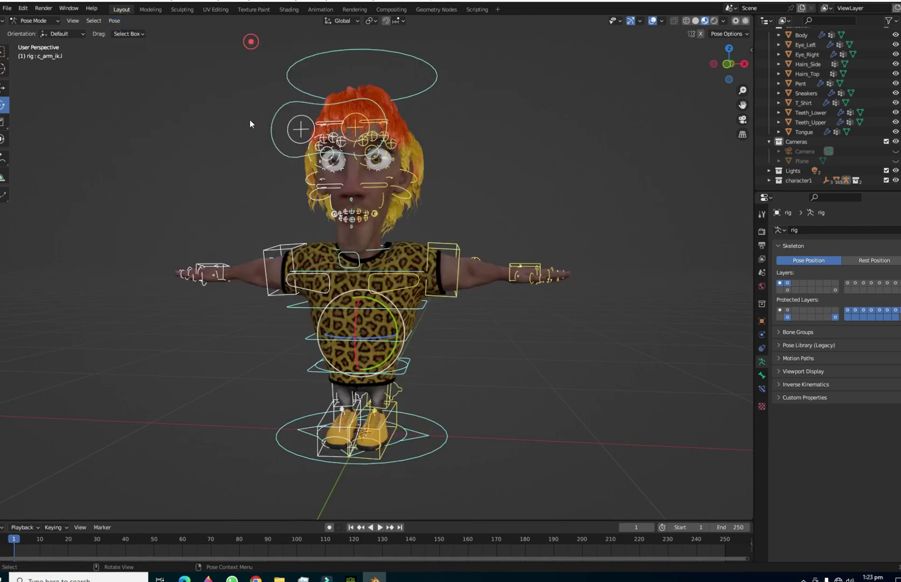
middle_drag(413, 288, 443, 356)
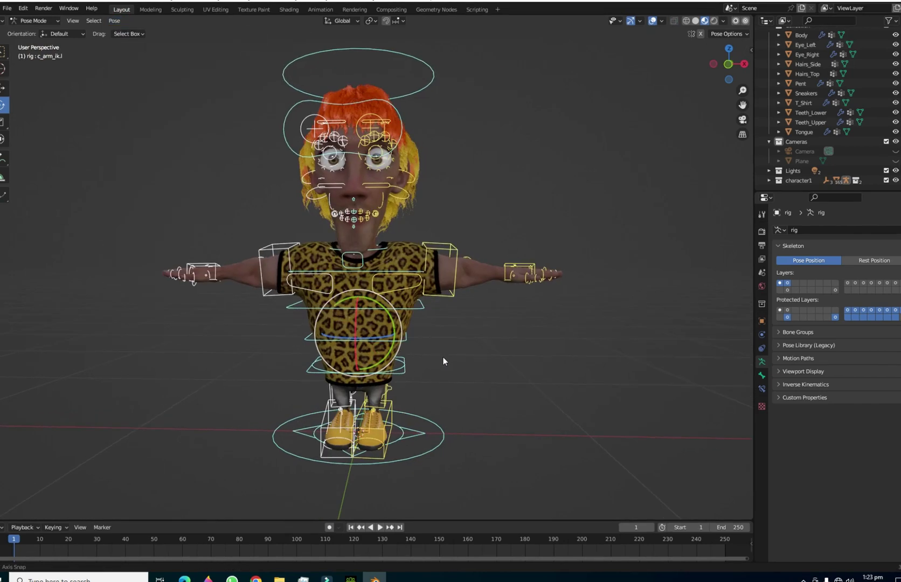
Return the rig to Object Mode and orbit to face the character front-on
click(23, 22)
click(37, 32)
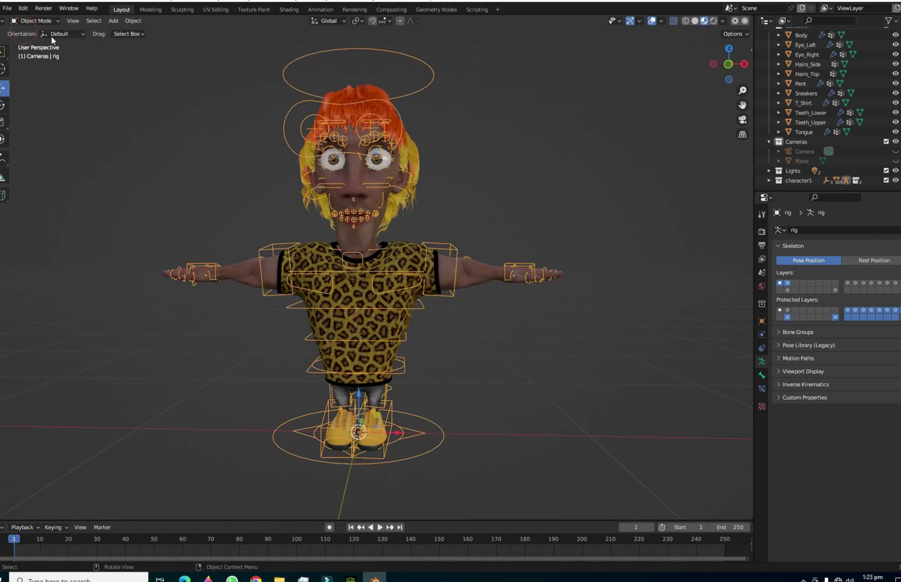
scroll(300, 249, down, 3)
middle_drag(323, 226, 478, 178)
middle_drag(412, 141, 444, 221)
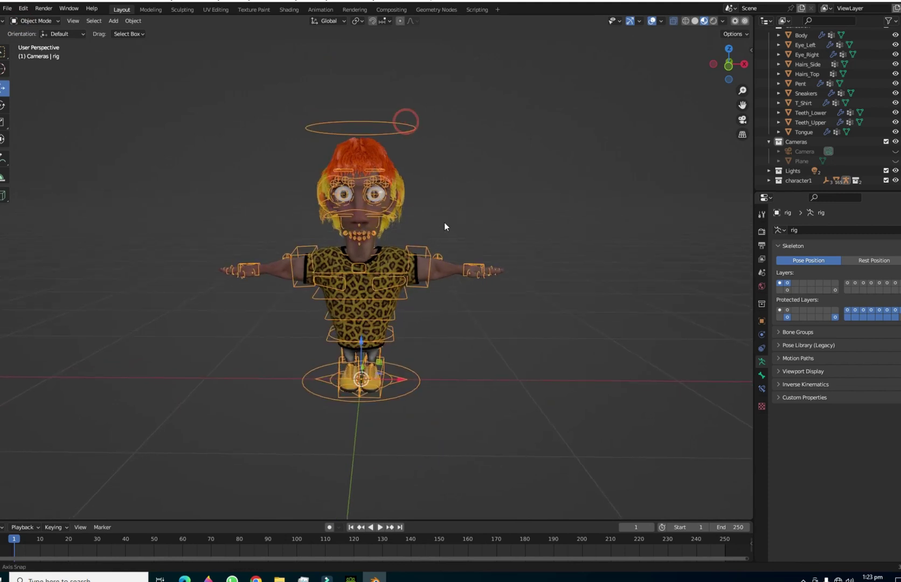
click(7, 9)
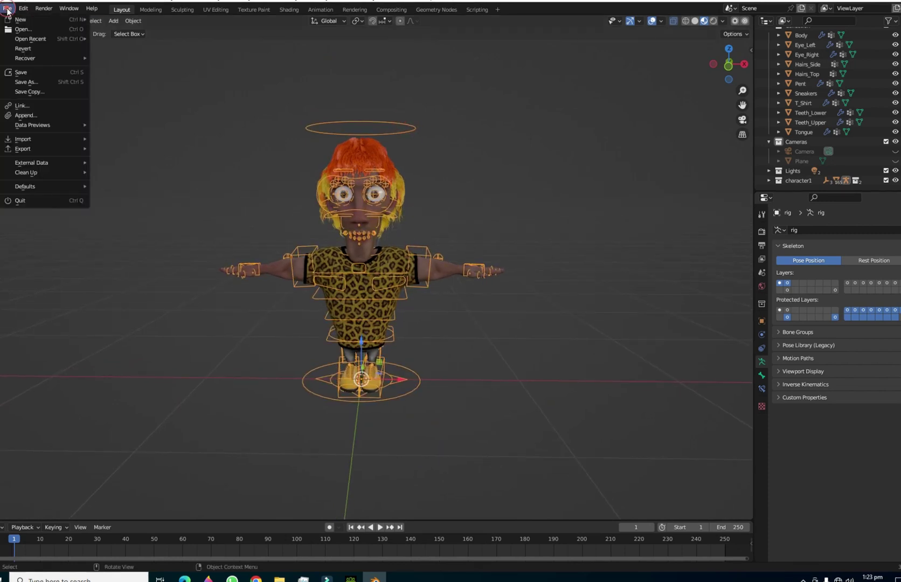
Choose Auto-Rig Pro FBX (.fbx) from the File > Export menu
mouse_move(27, 153)
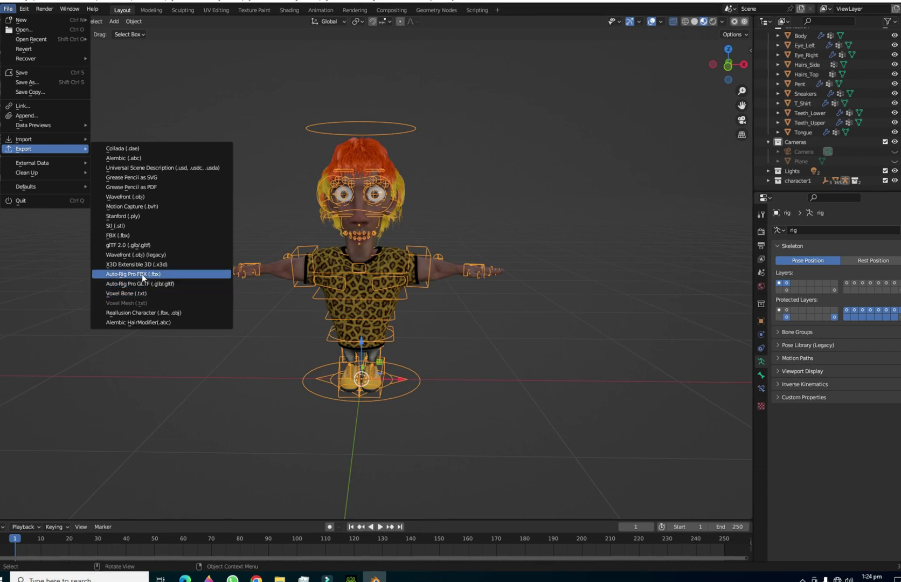
click(142, 273)
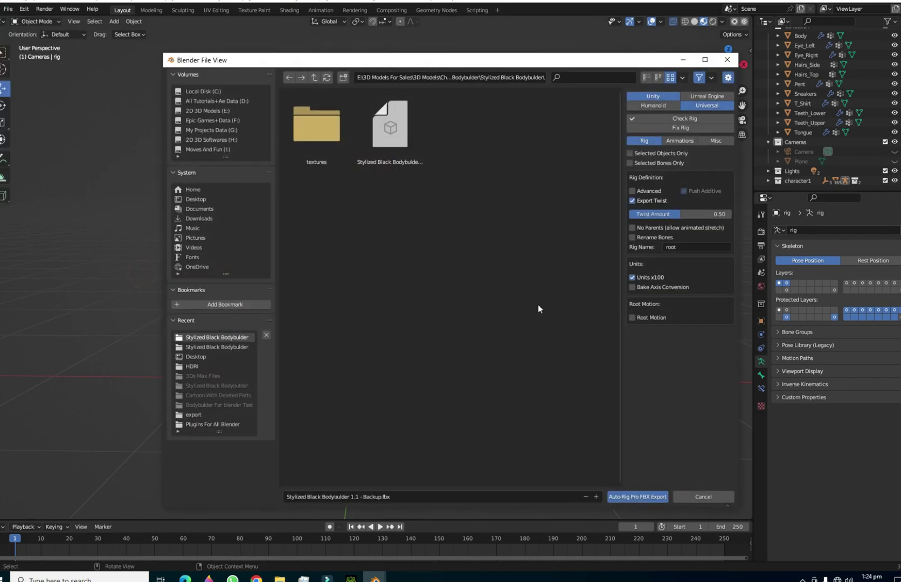
Set the export to the Humanoid type with the Unreal Engine preset
drag(553, 53, 476, 55)
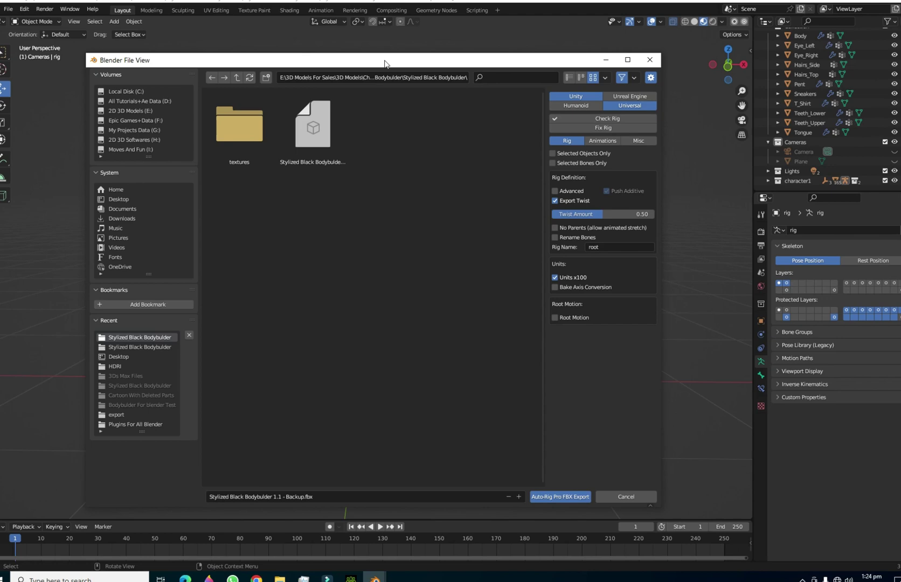
mouse_move(386, 61)
mouse_down()
mouse_move(384, 445)
mouse_move(385, 63)
mouse_move(392, 137)
mouse_move(413, 207)
mouse_move(380, 108)
mouse_move(384, 75)
mouse_up()
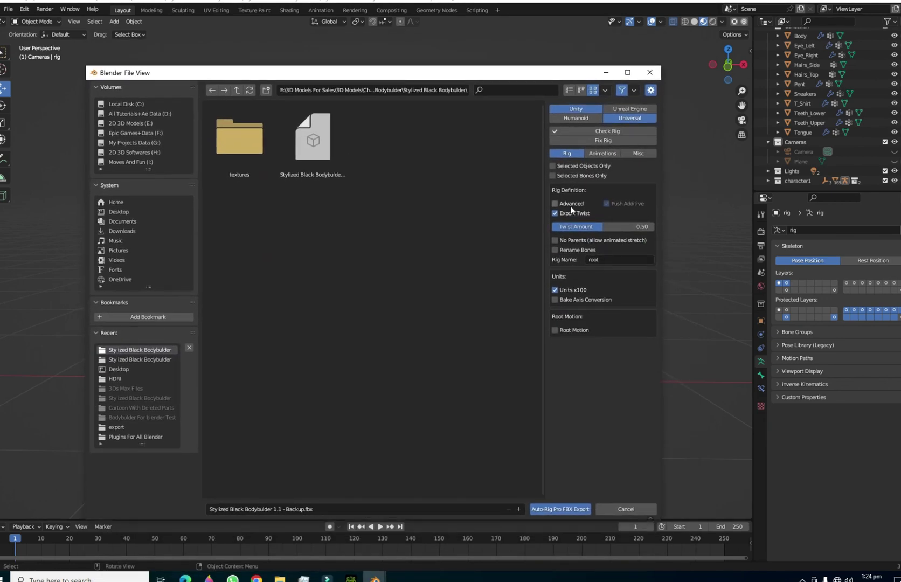
click(578, 117)
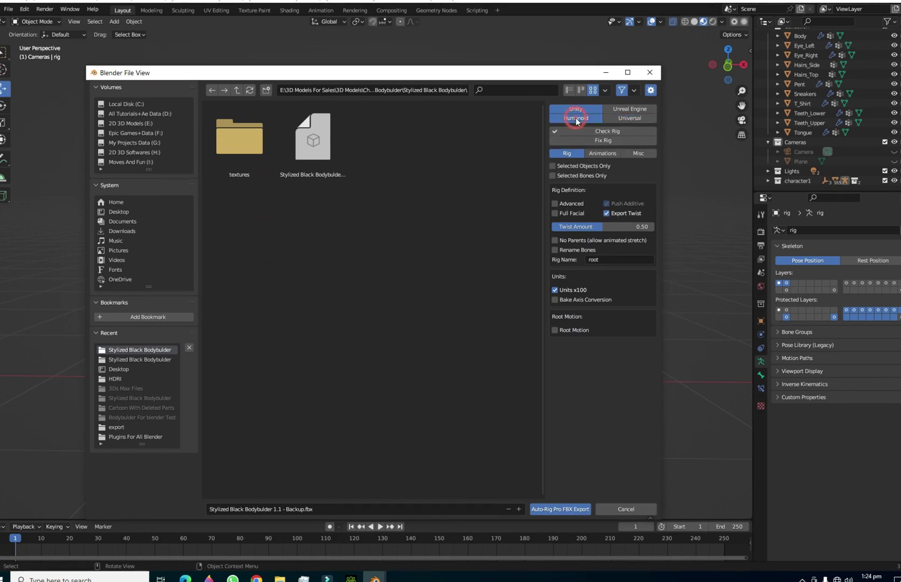
click(620, 109)
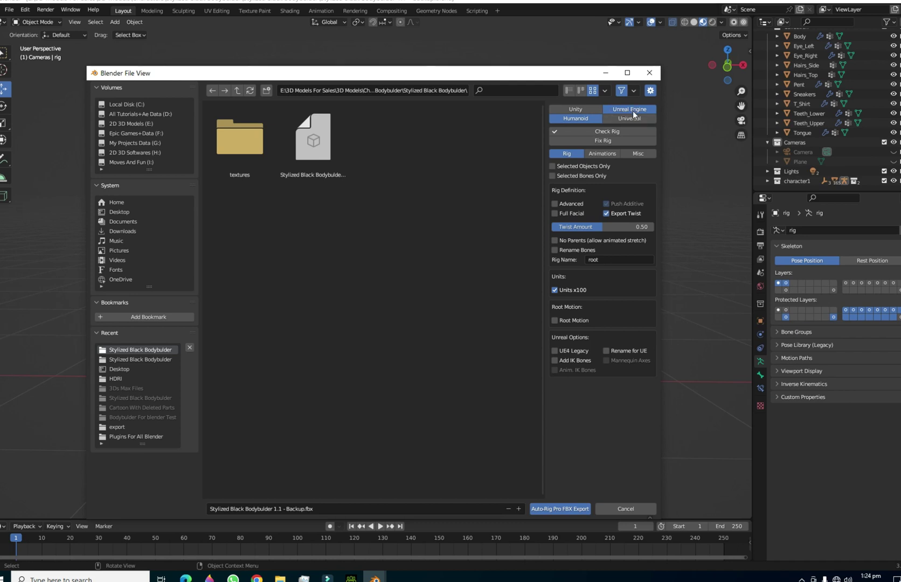
drag(510, 73, 502, 74)
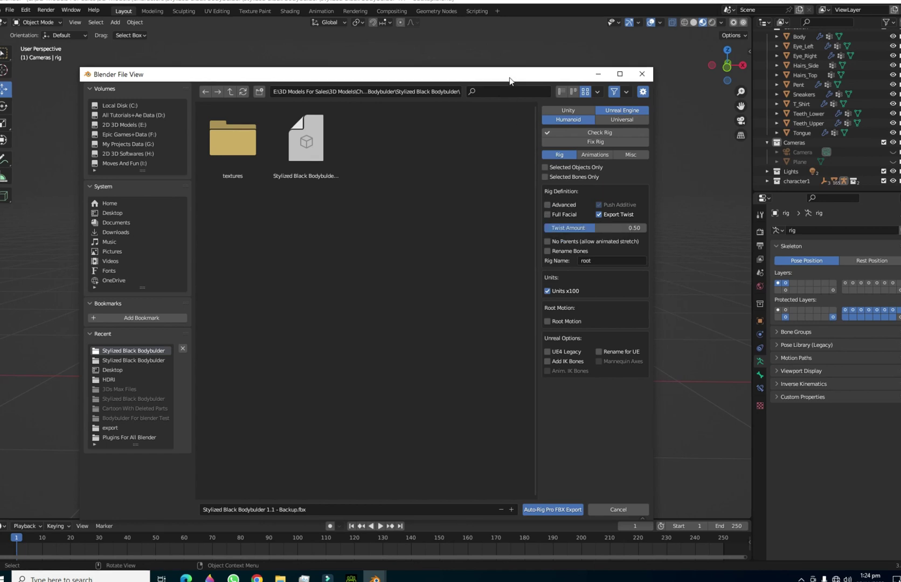
drag(505, 75, 511, 390)
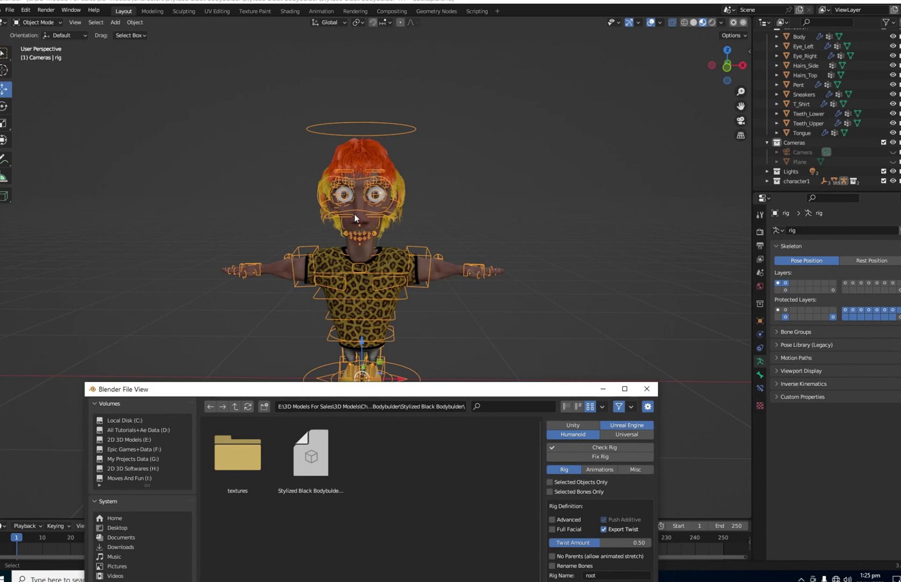
Enable the full facial bones option in the Auto-Rig Pro export settings
drag(400, 389, 389, 74)
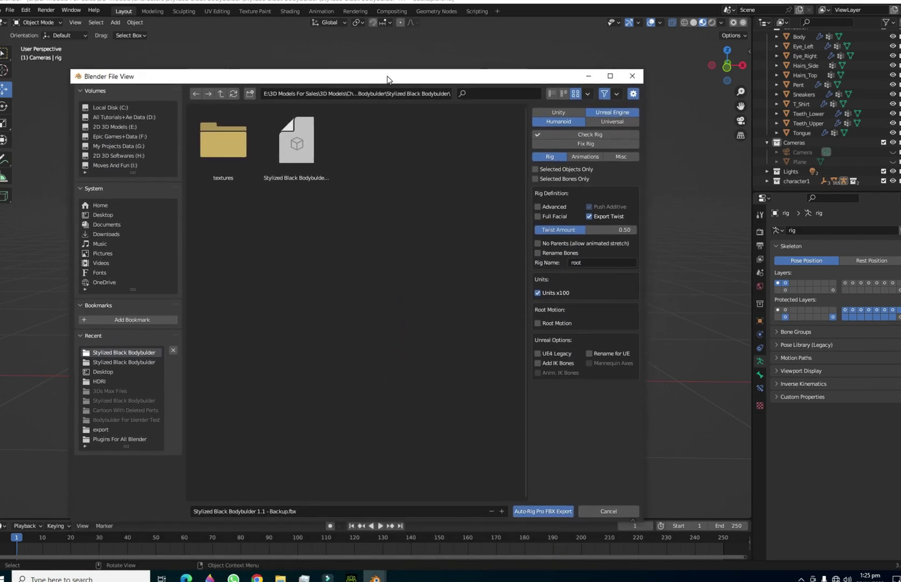
click(543, 217)
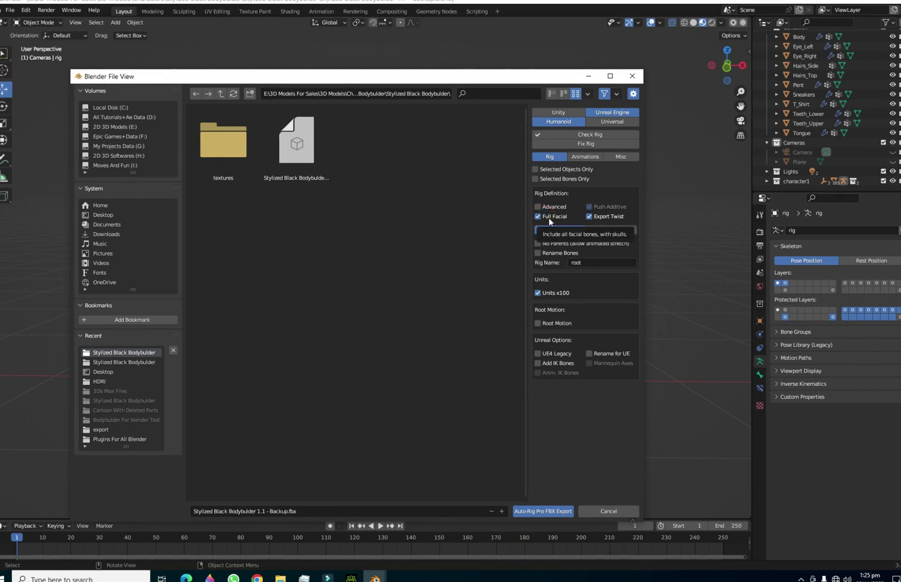
drag(462, 76, 418, 79)
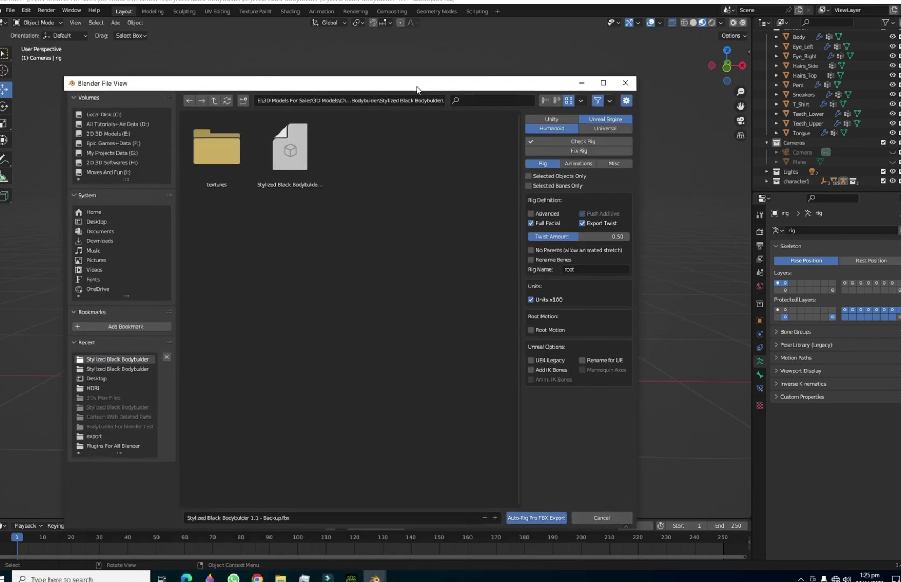
click(531, 223)
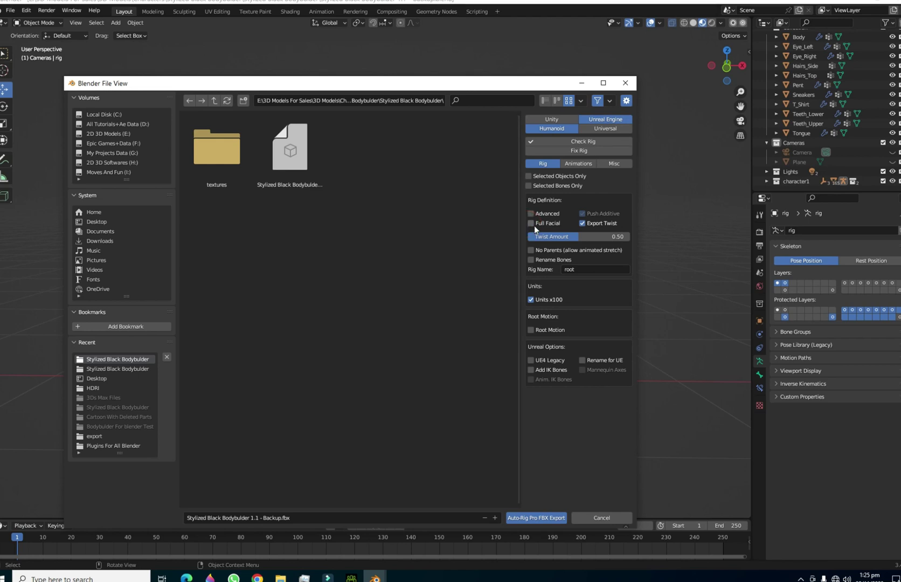
click(532, 226)
Enable UE4 Legacy, Add IK Bones and Mannequin Axes, naming the file Stylized Black Bodybuilder.fbx
click(584, 360)
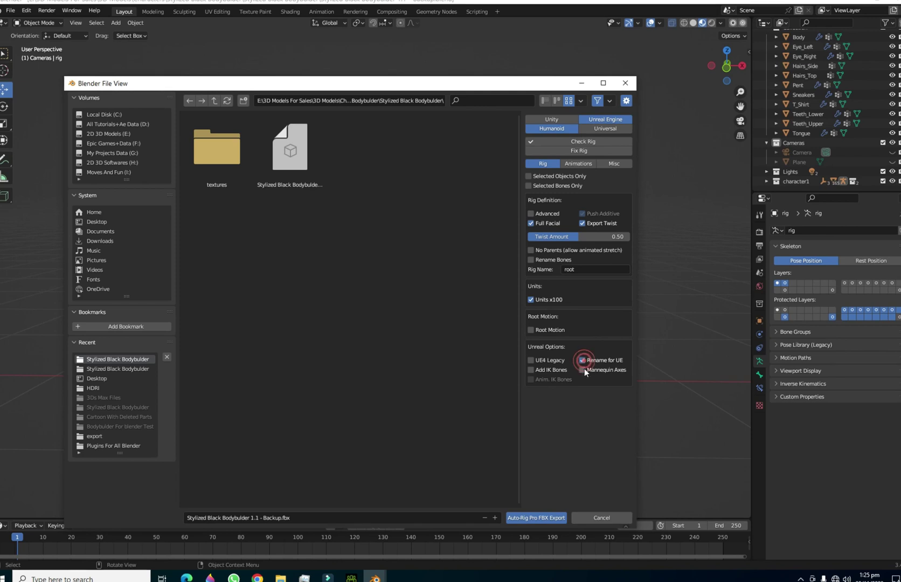
click(583, 371)
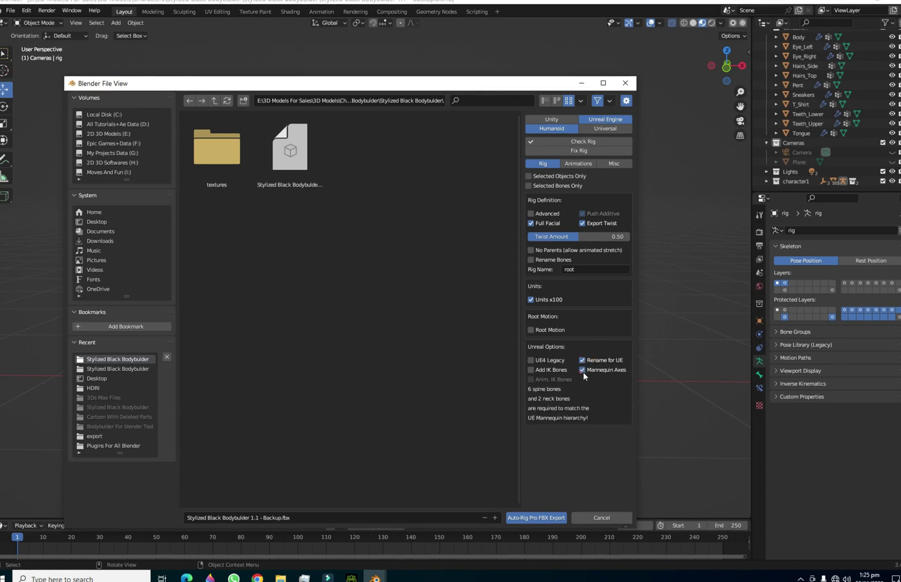
click(531, 360)
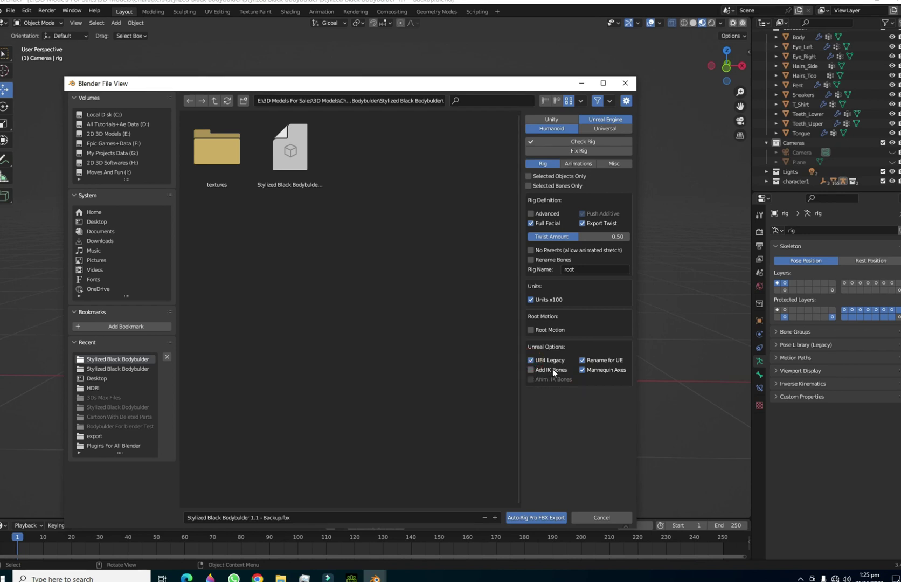
click(540, 372)
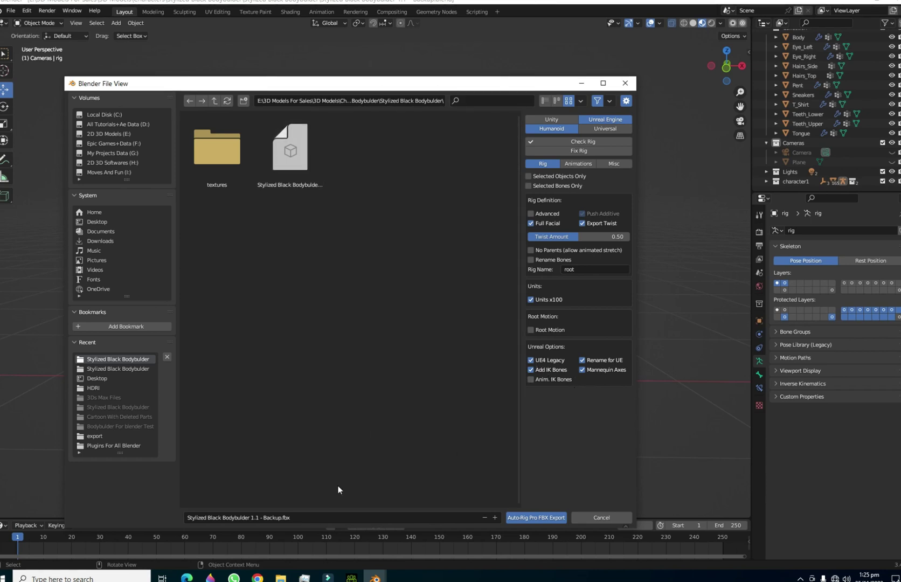
click(281, 143)
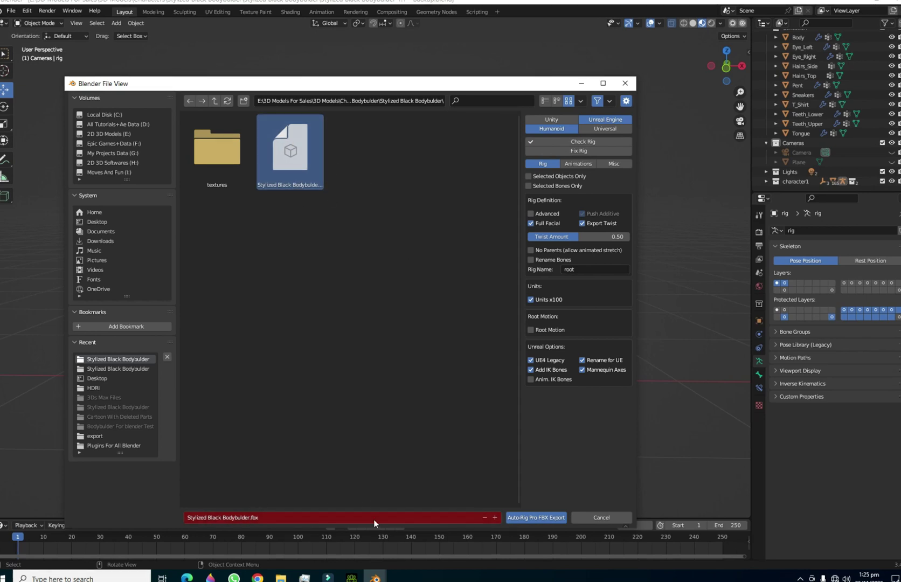
Run the Auto-Rig Pro FBX Export to write Stylized Black Bodybuilder.fbx
click(545, 517)
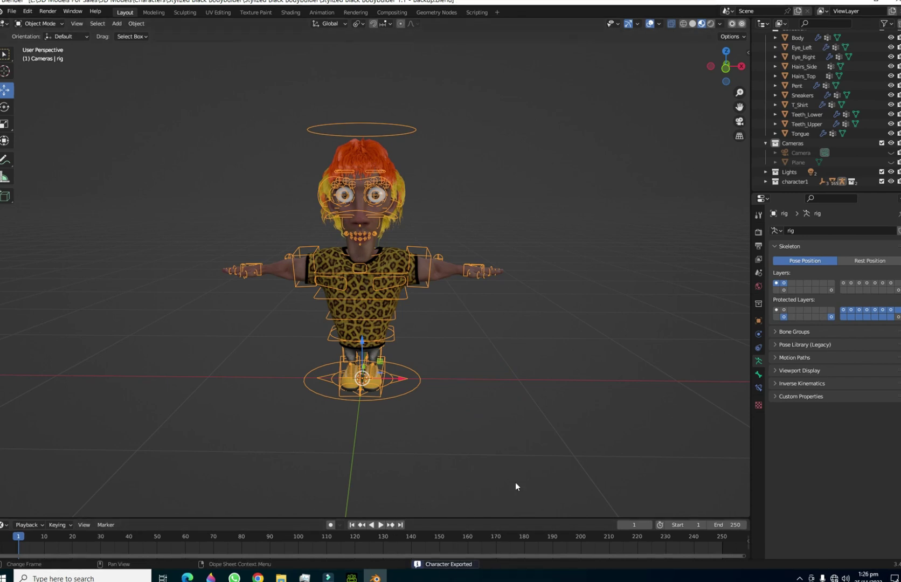
Switch to Character Creator 4, pan the viewport, and bring up the Create Character file chooser
click(351, 578)
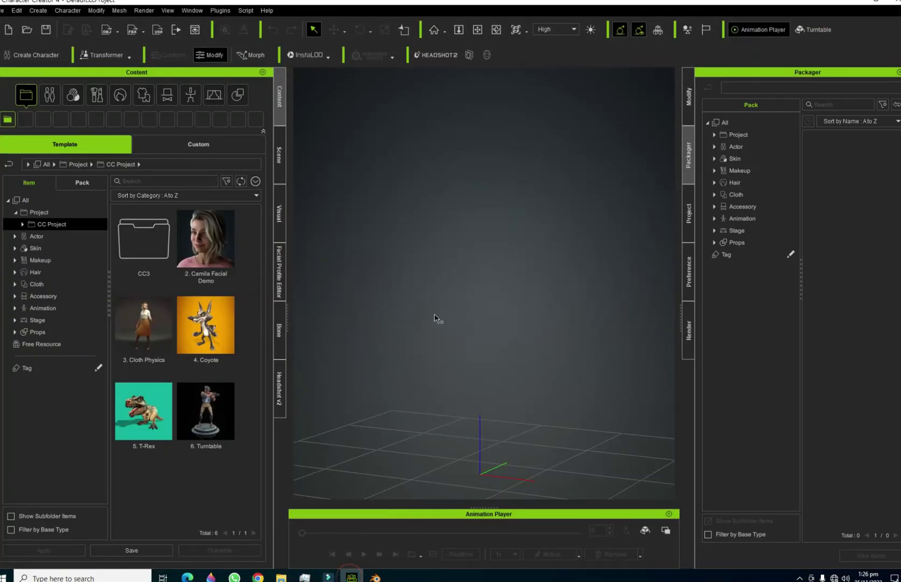
click(477, 29)
drag(493, 287, 495, 348)
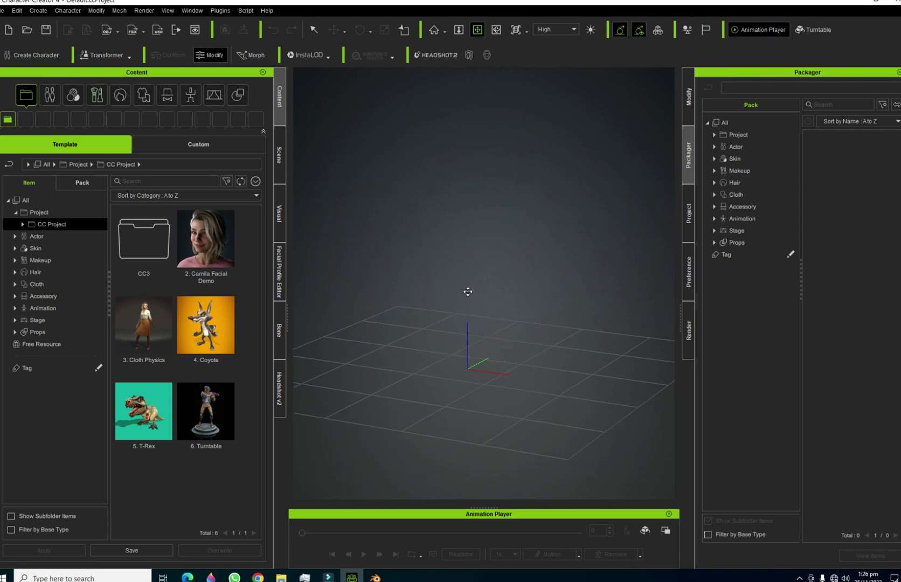
click(3, 10)
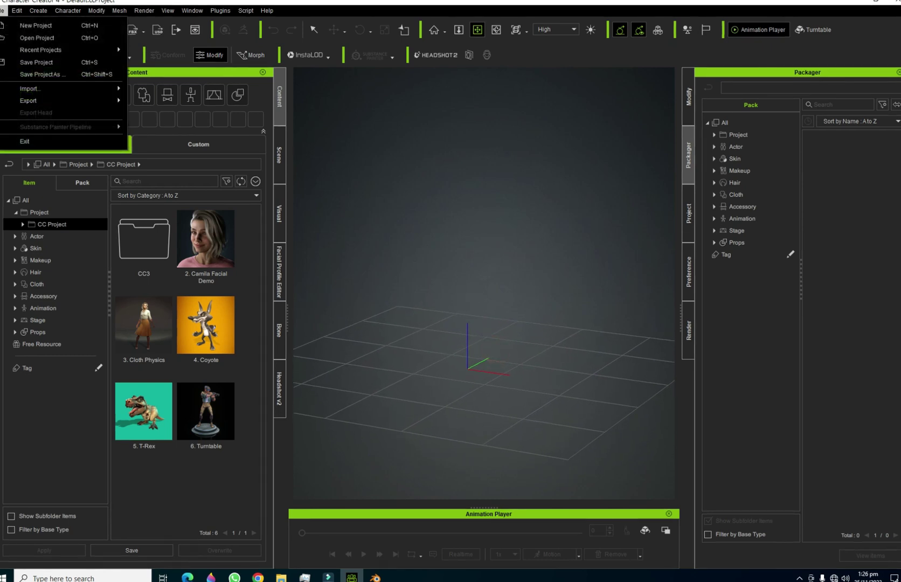
mouse_move(32, 88)
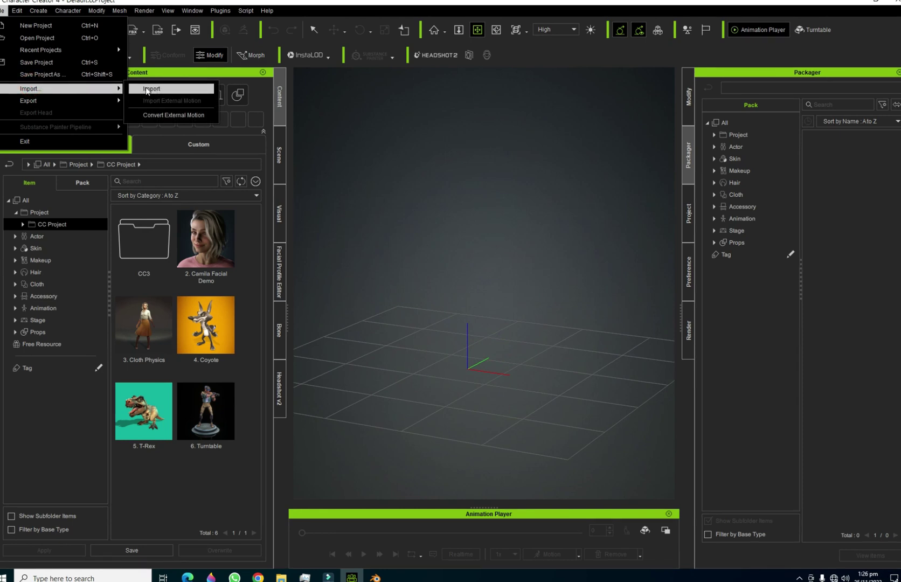
click(458, 260)
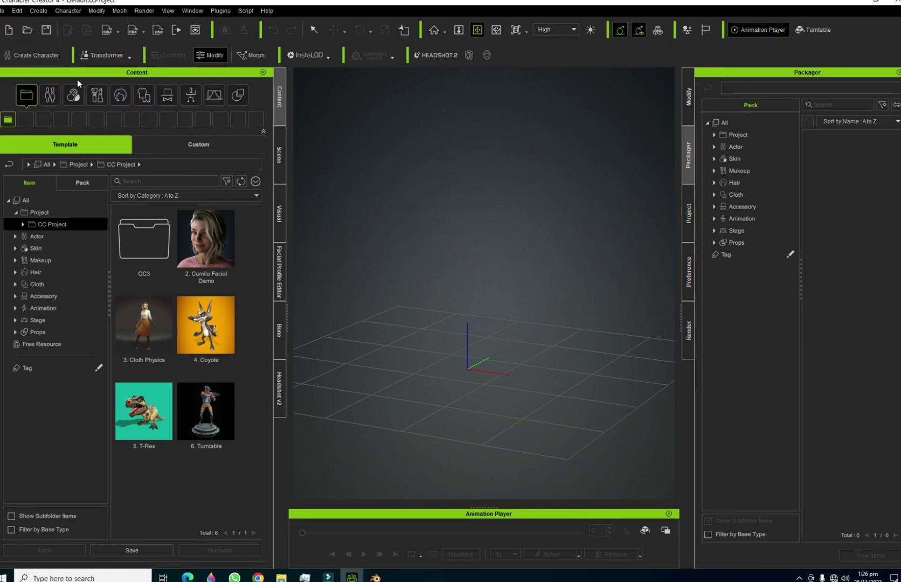
click(32, 57)
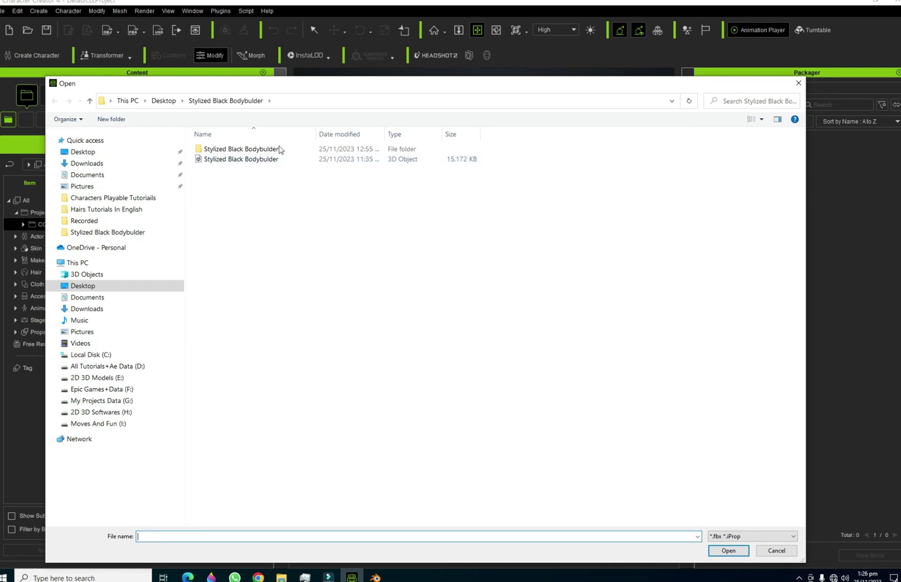
Cancel the chooser and drag the Stylized Black Bodybuilder FBX from its desktop folder into the viewport
click(776, 551)
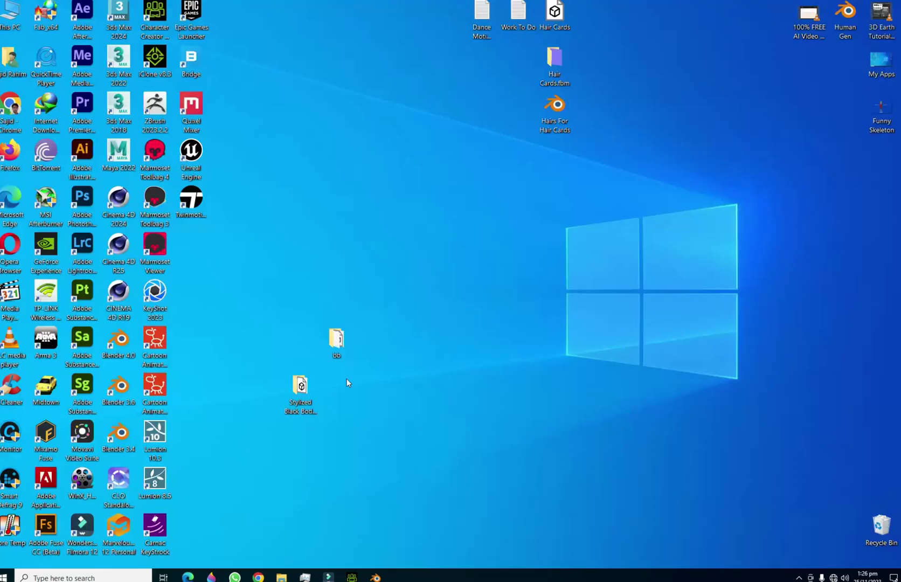
double_click(300, 385)
click(297, 130)
drag(297, 129, 467, 370)
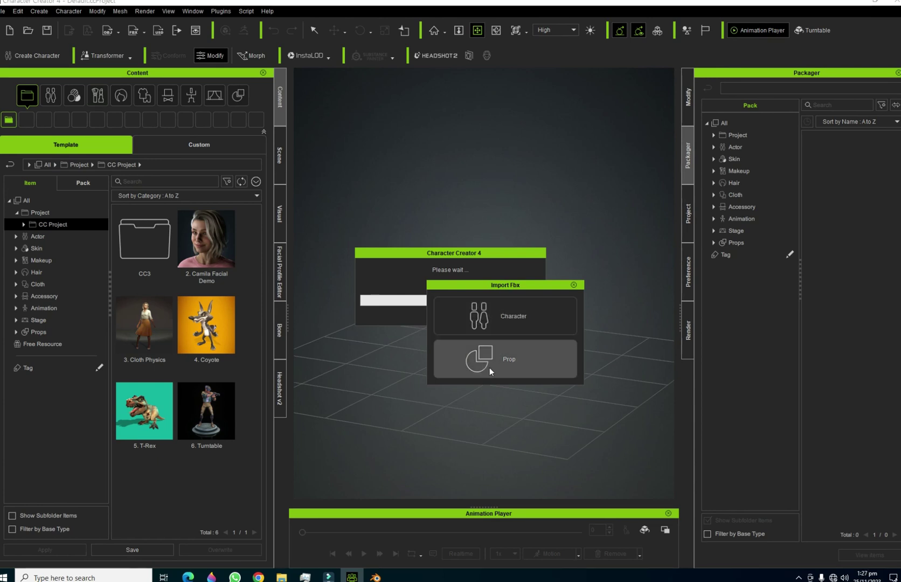
Import the FBX as a Character and apply the Humanoid (Non-Standard) type
click(499, 317)
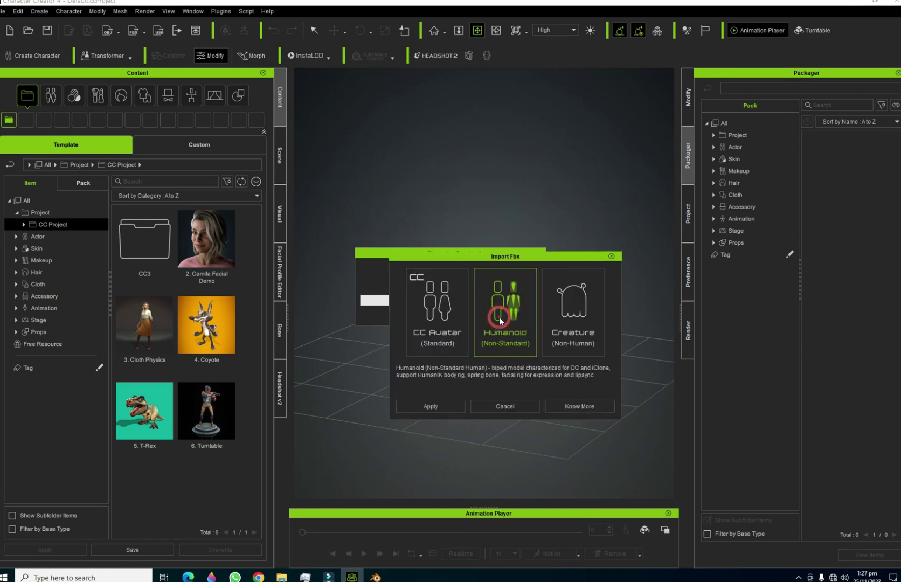
drag(512, 256, 505, 145)
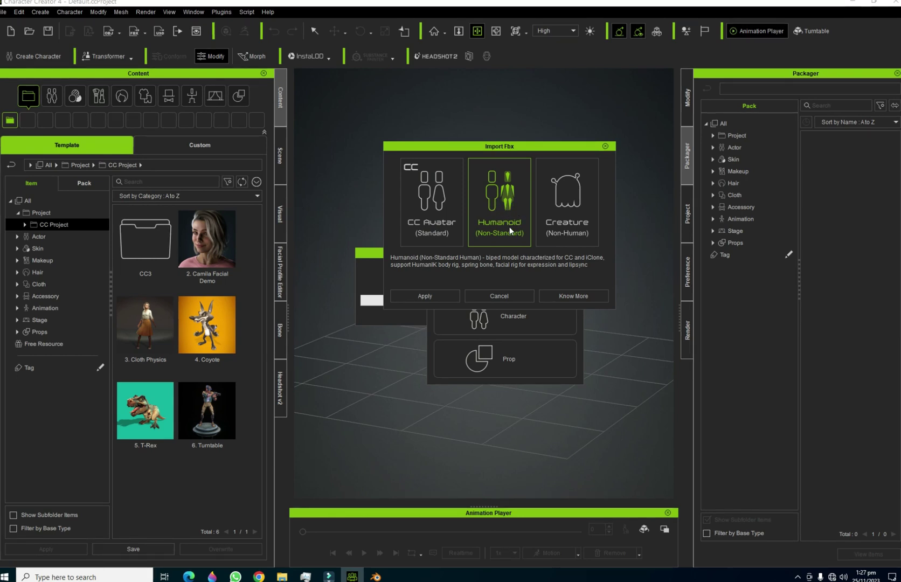
click(425, 297)
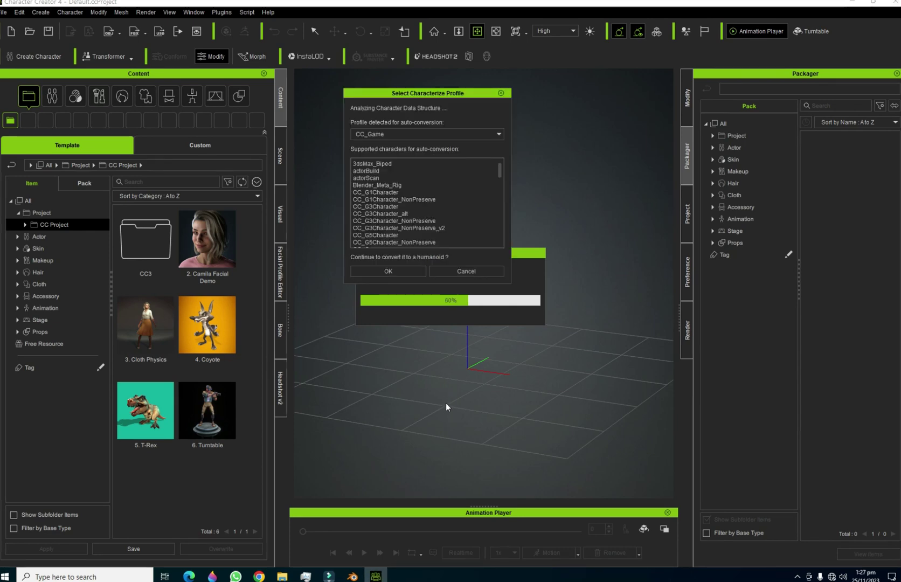
Choose Unreal_BaseCharacter as the characterize profile instead of CC_Game
drag(418, 92, 429, 130)
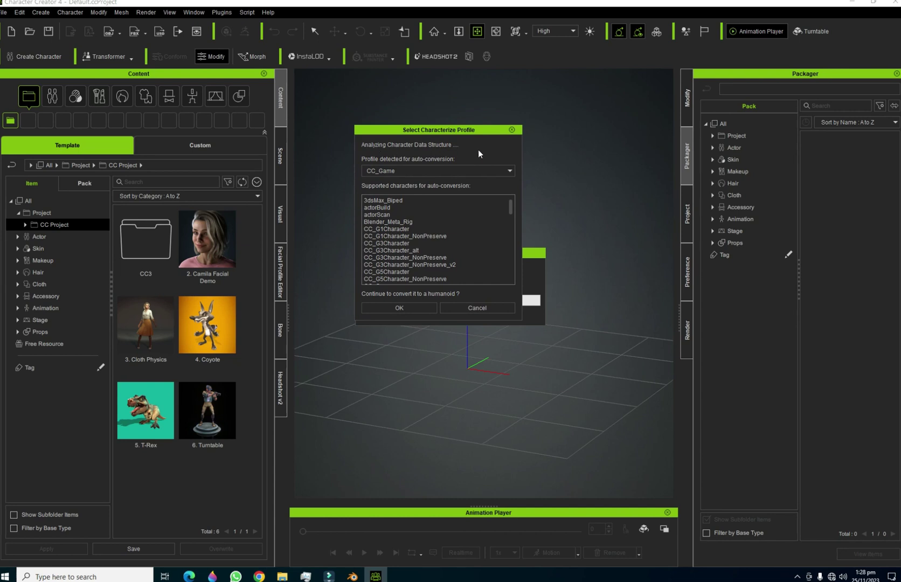
click(411, 170)
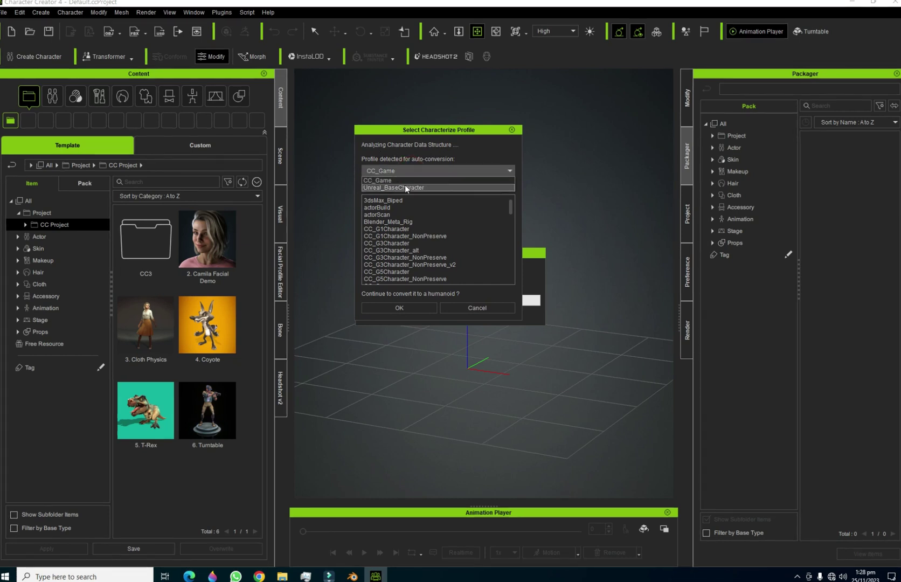
click(404, 180)
click(404, 149)
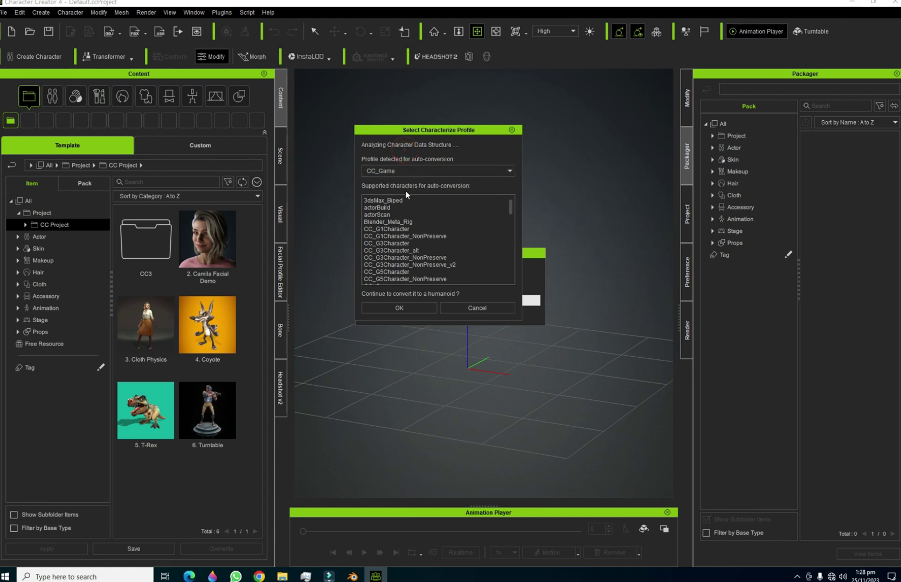
drag(408, 128, 386, 128)
click(383, 171)
click(381, 179)
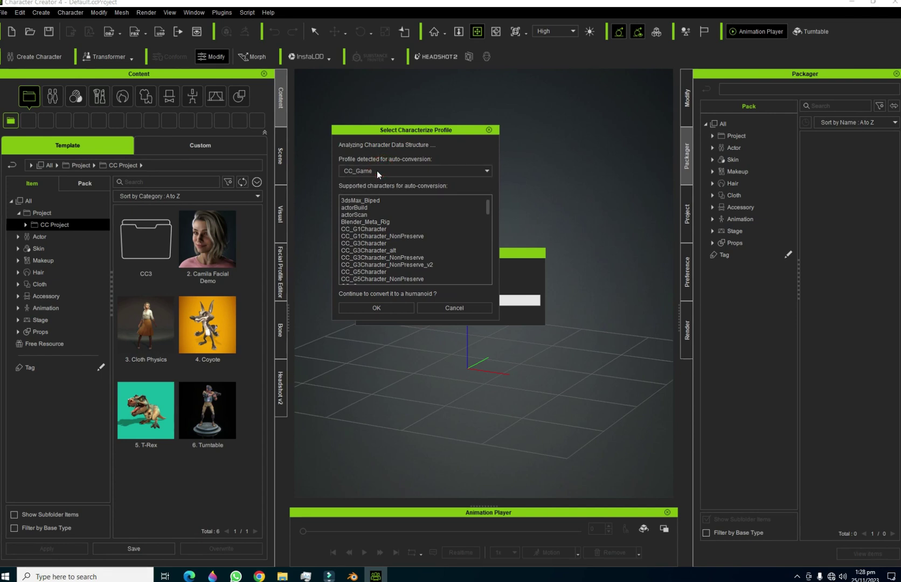
click(378, 169)
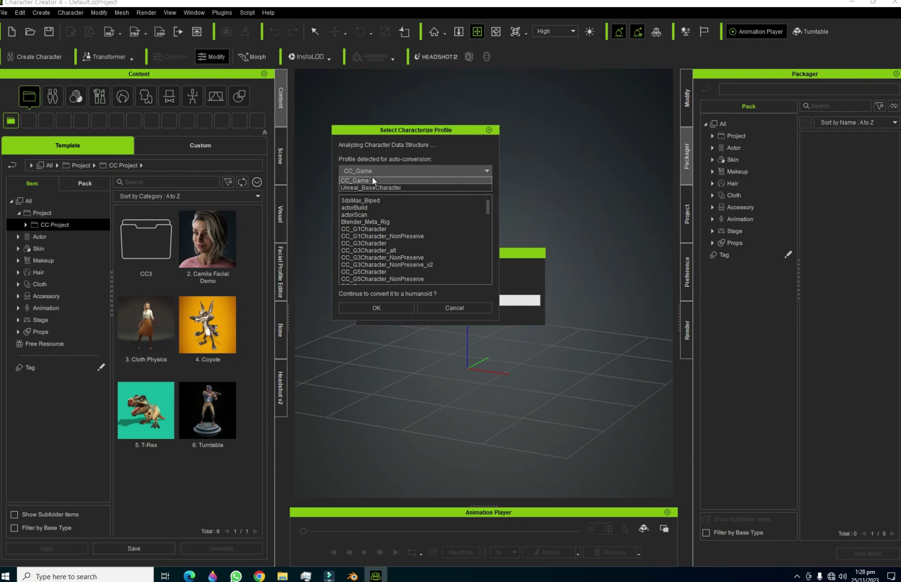
click(370, 187)
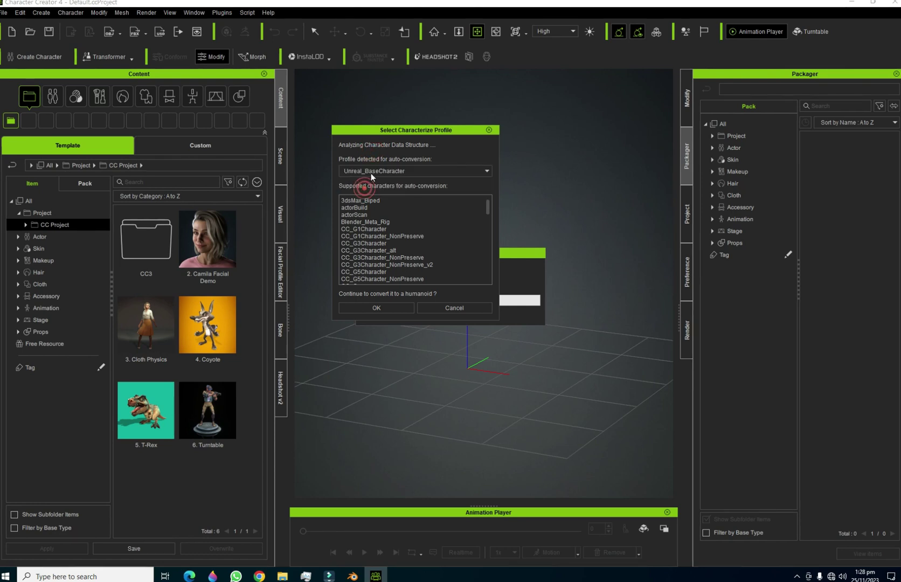
Keep Unreal_BaseCharacter and confirm converting the character to a humanoid
click(398, 174)
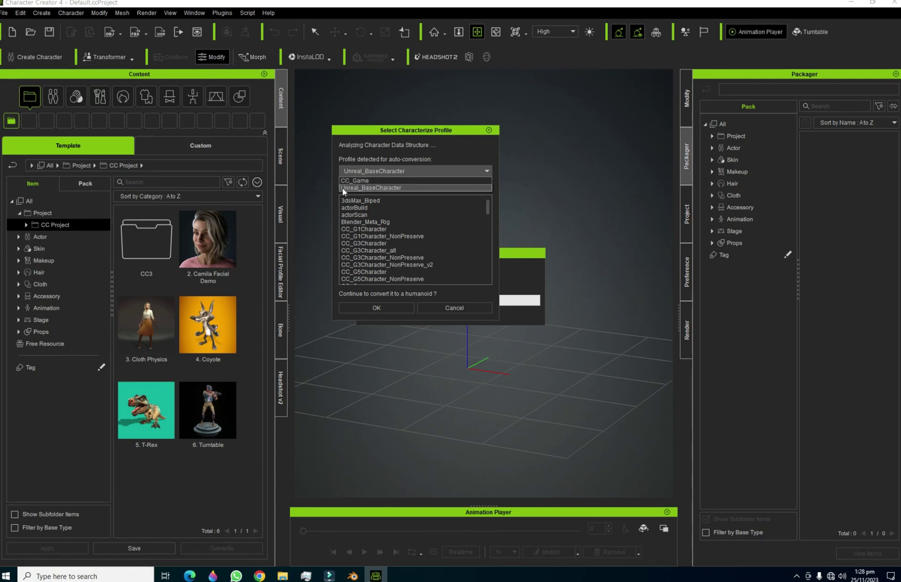
click(379, 187)
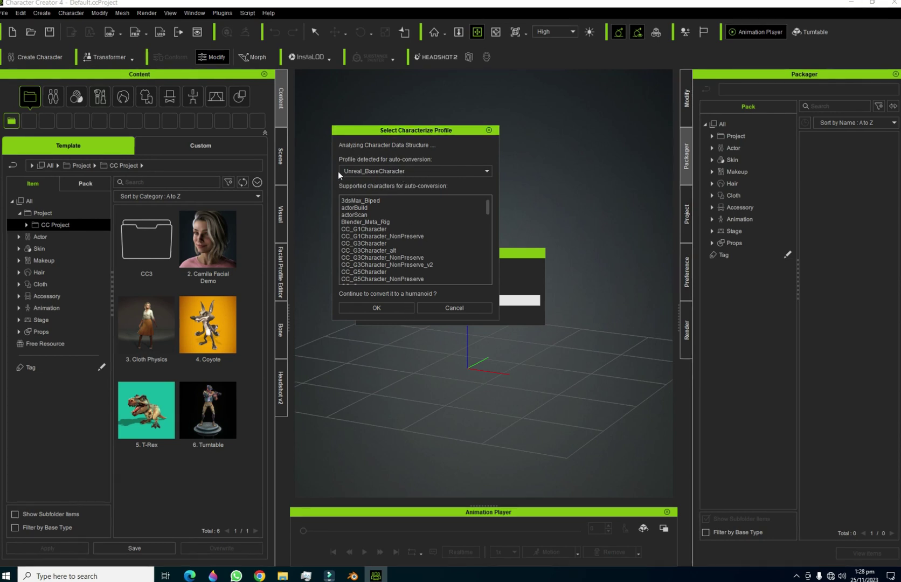
click(376, 307)
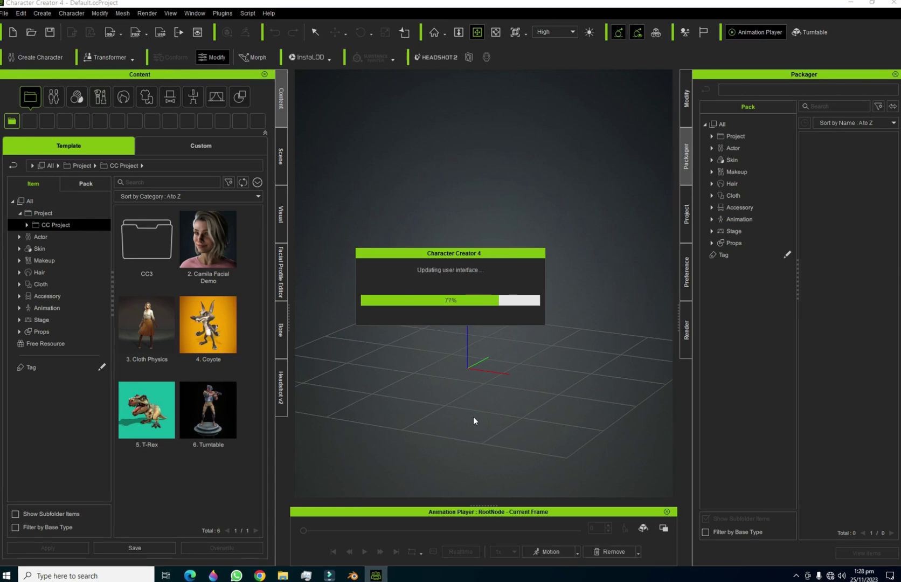
Select the imported character and apply the Full Body calibration motion
click(491, 260)
right_drag(491, 259, 490, 321)
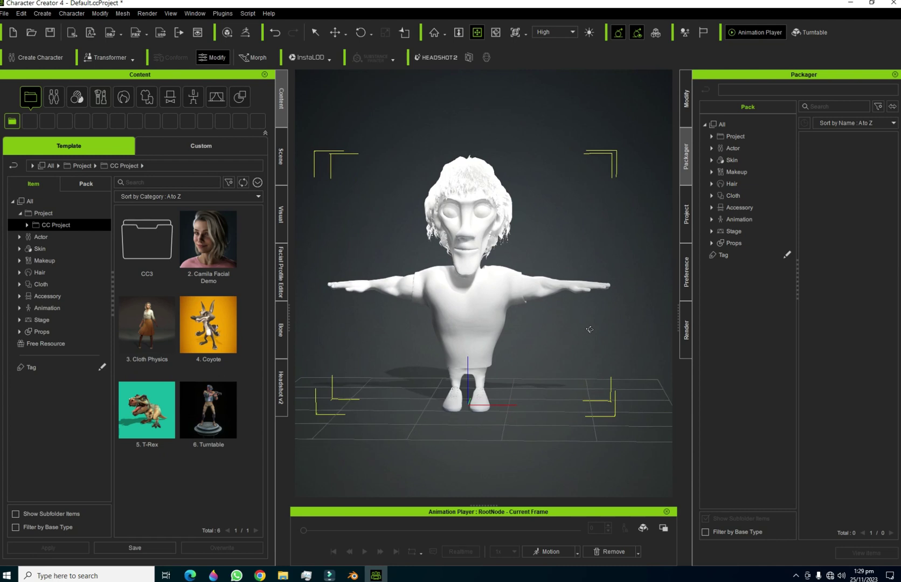
click(552, 555)
mouse_move(570, 452)
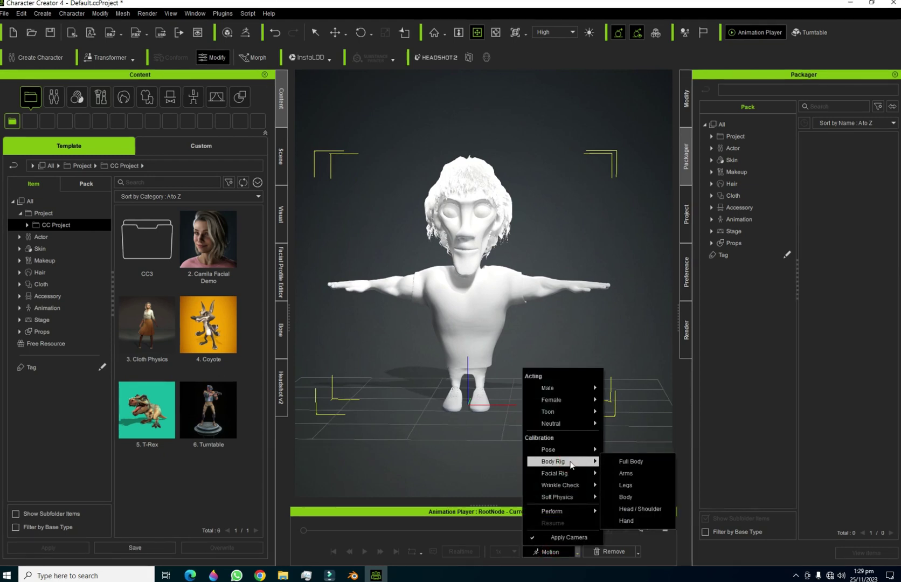
click(633, 461)
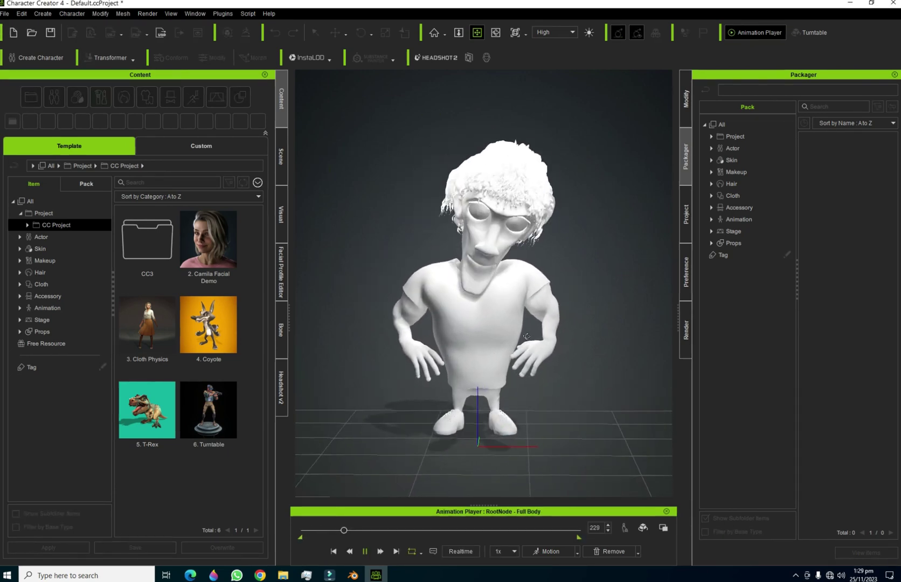
Pause the calibration playback at frame 115 and orbit to inspect the pose
right_drag(487, 353, 530, 368)
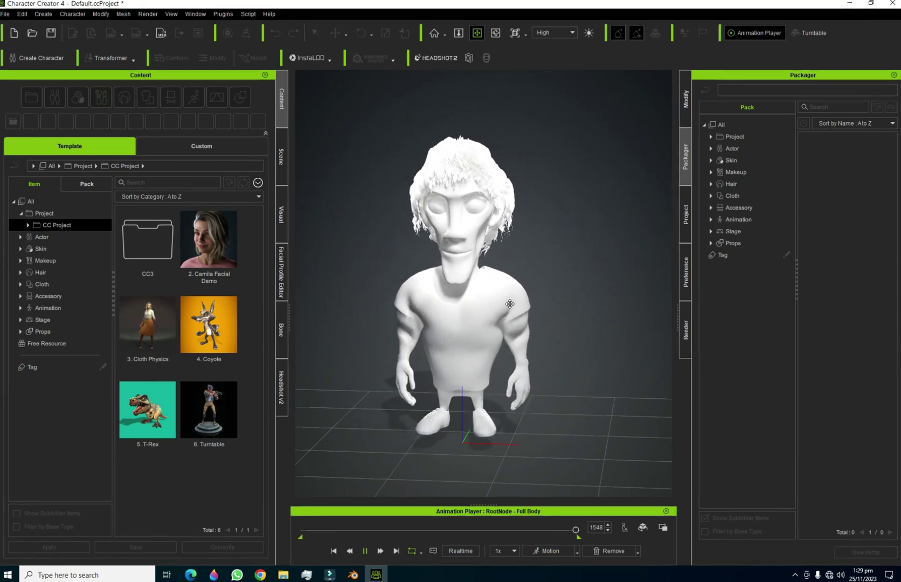
click(364, 551)
mouse_move(495, 367)
right_down()
mouse_move(668, 365)
mouse_move(469, 366)
mouse_move(485, 370)
right_up()
right_drag(469, 292, 521, 312)
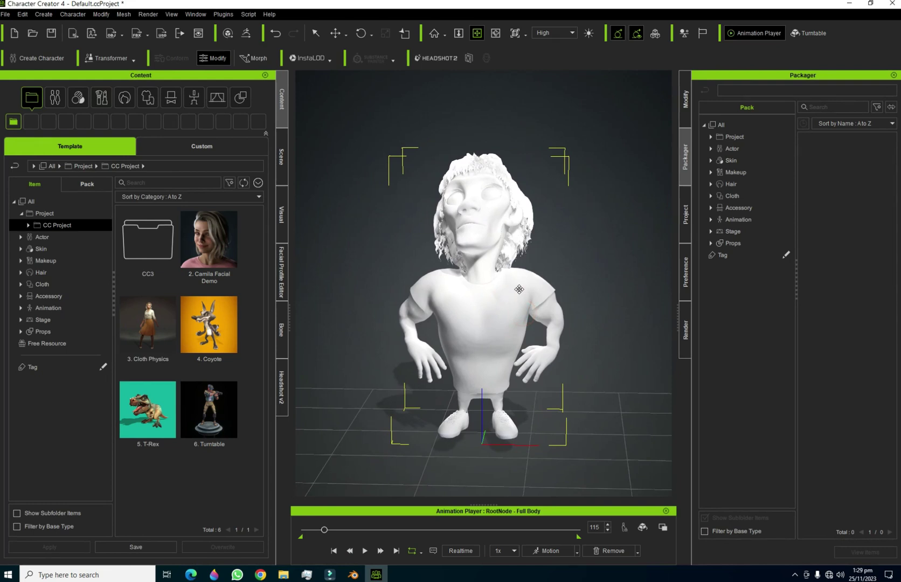
click(683, 97)
In the Material list, pick the face's skin material from the model with the eyedropper
click(737, 89)
right_drag(561, 213, 628, 214)
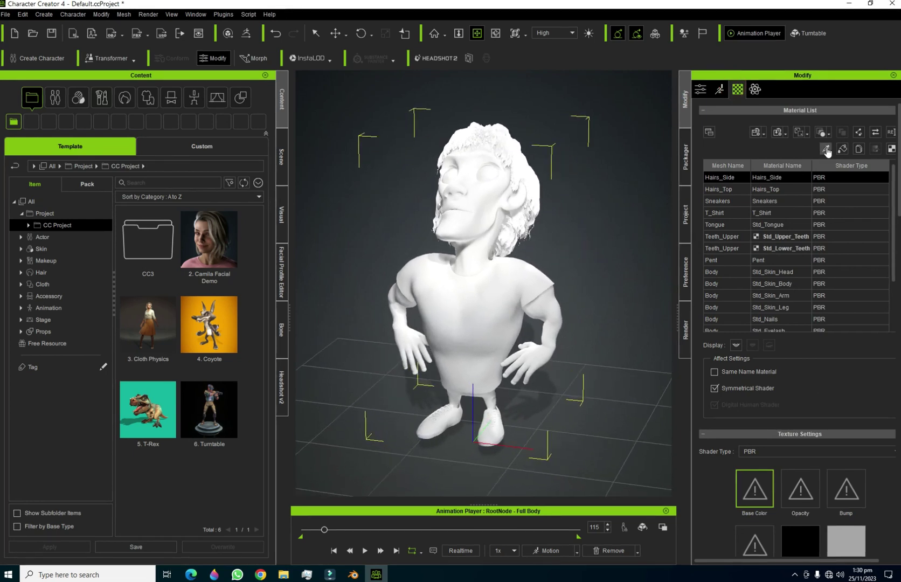
click(826, 149)
click(474, 241)
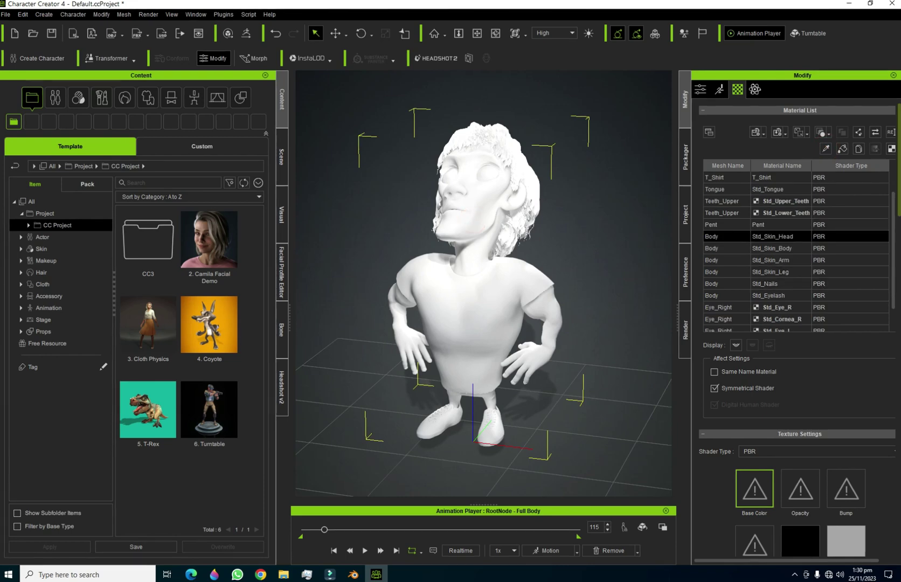
scroll(797, 323, down, 3)
For the Base Color image, browse to Desktop\bb\bb.fbm, viewing files as extra large icons
click(750, 318)
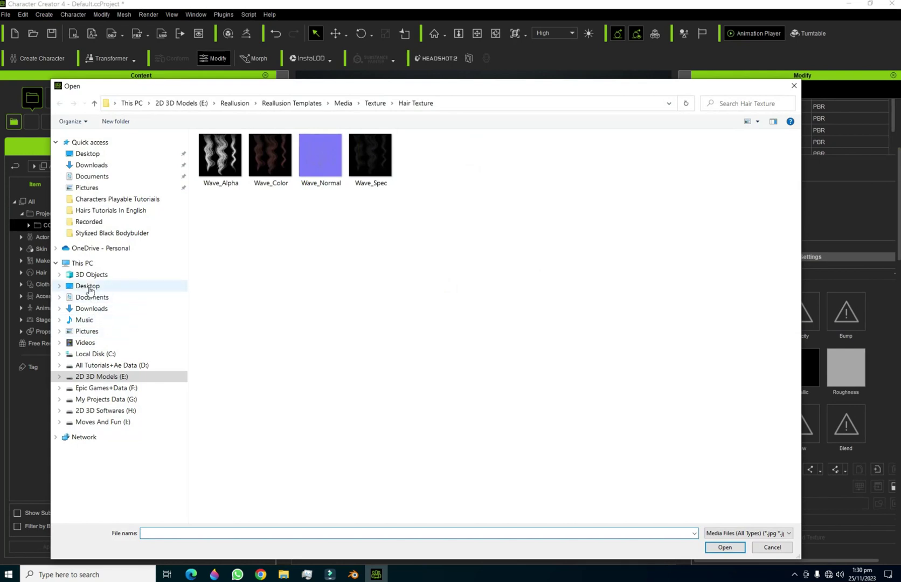
click(88, 286)
double_click(273, 198)
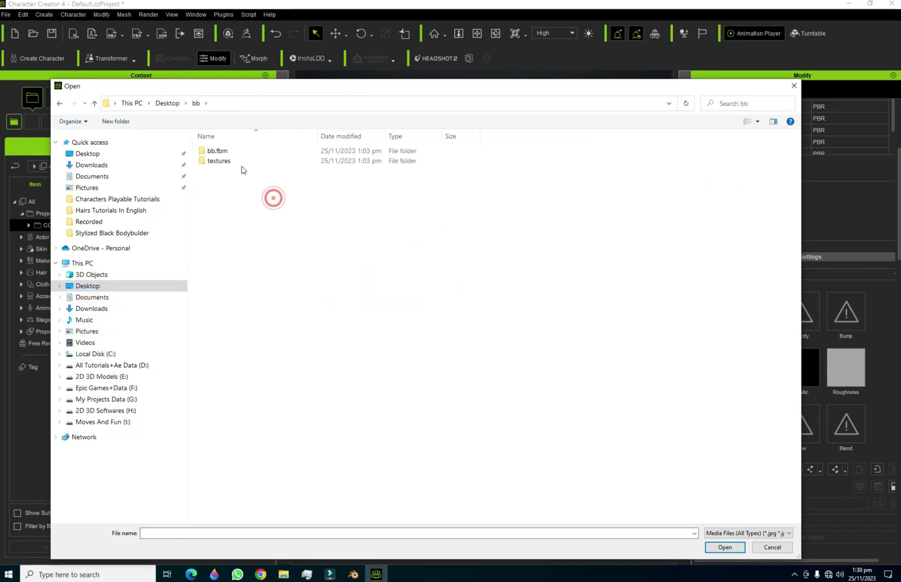
right_click(253, 215)
click(401, 223)
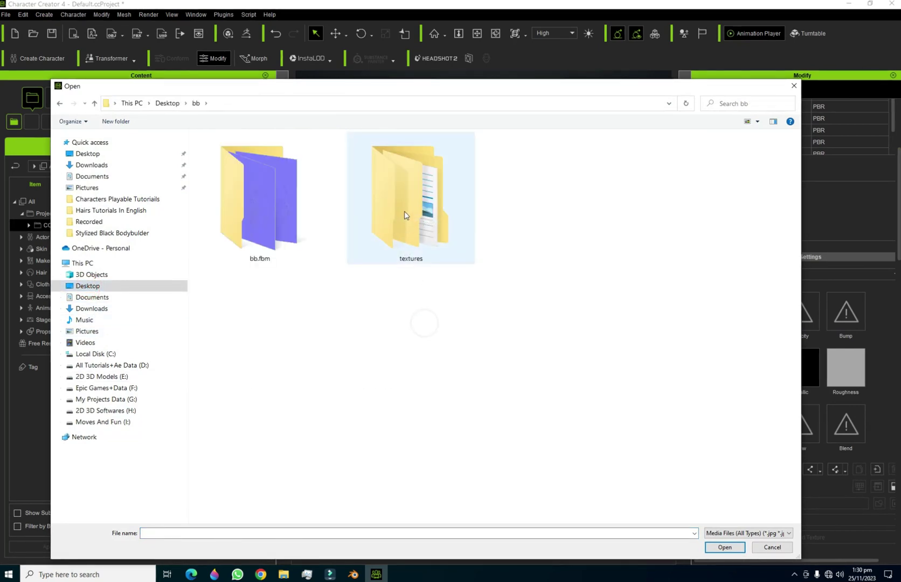
right_click(269, 213)
click(255, 192)
double_click(255, 186)
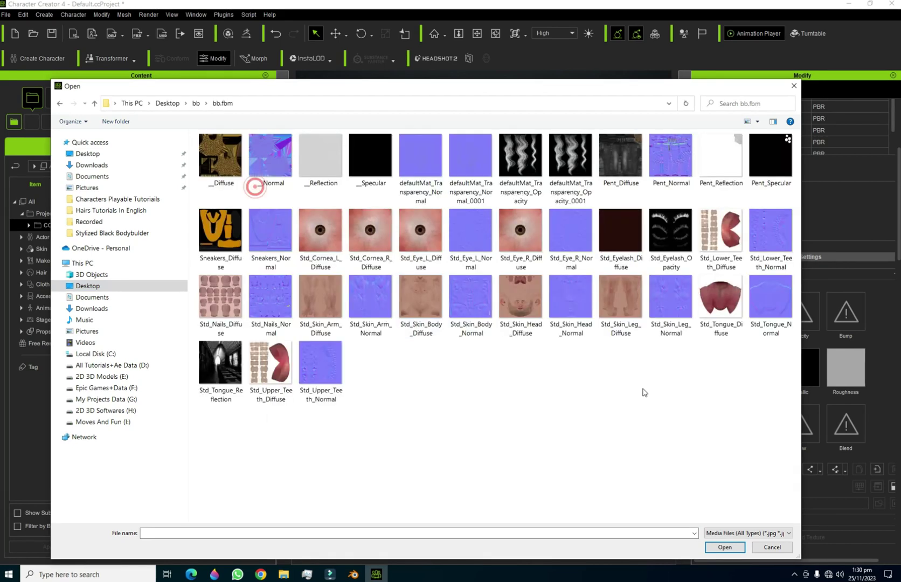
Load Std_Skin_Head_Diffuse as the head skin's base colour texture
click(320, 296)
click(426, 299)
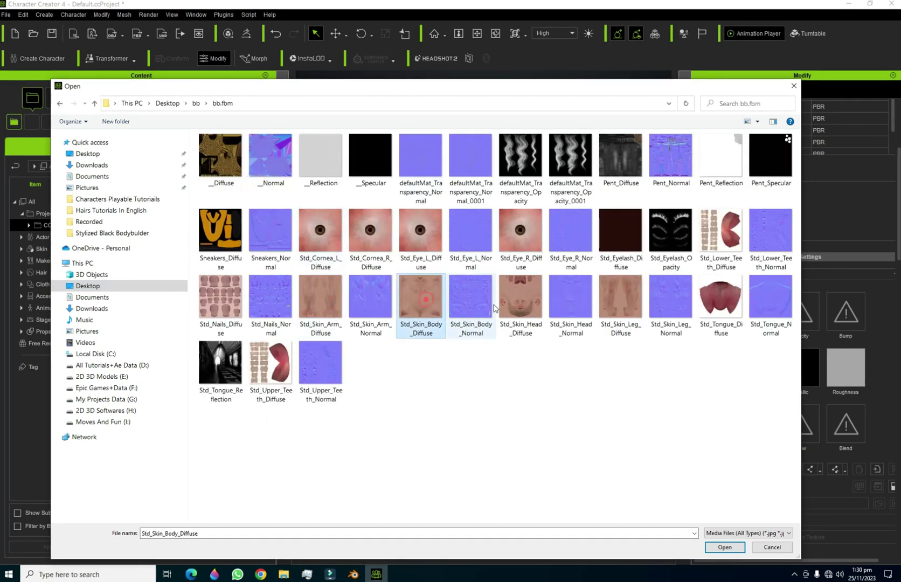
click(520, 296)
click(620, 296)
click(778, 440)
click(779, 465)
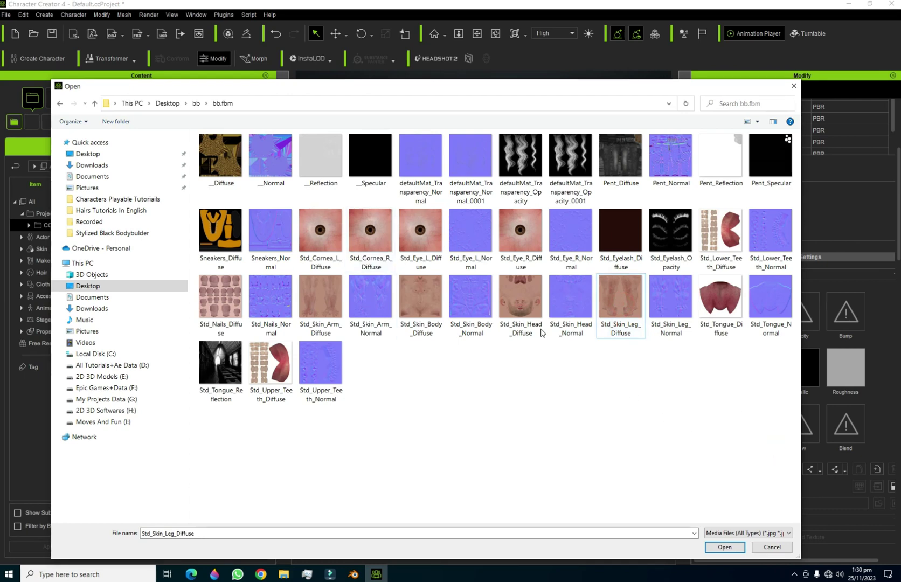
click(524, 299)
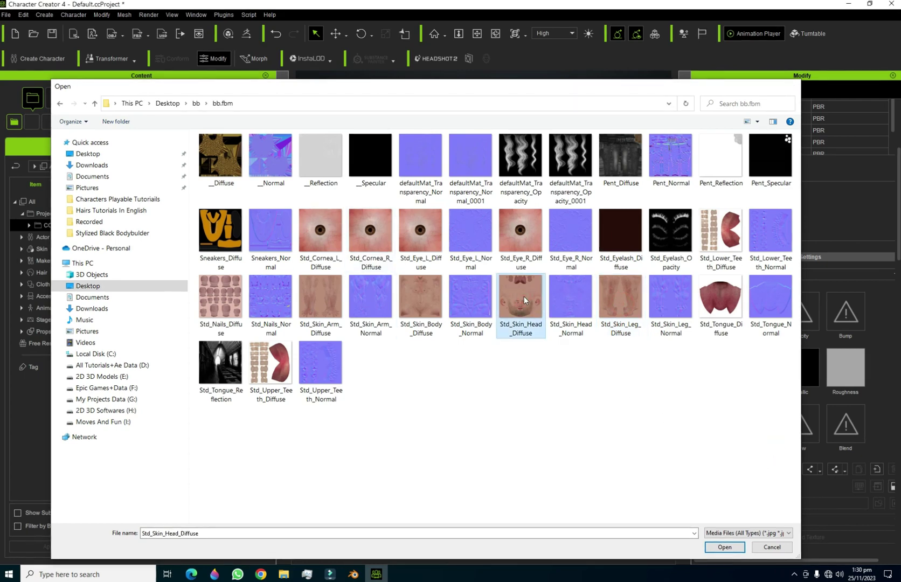
double_click(524, 296)
right_drag(501, 192, 571, 238)
scroll(571, 237, up, 5)
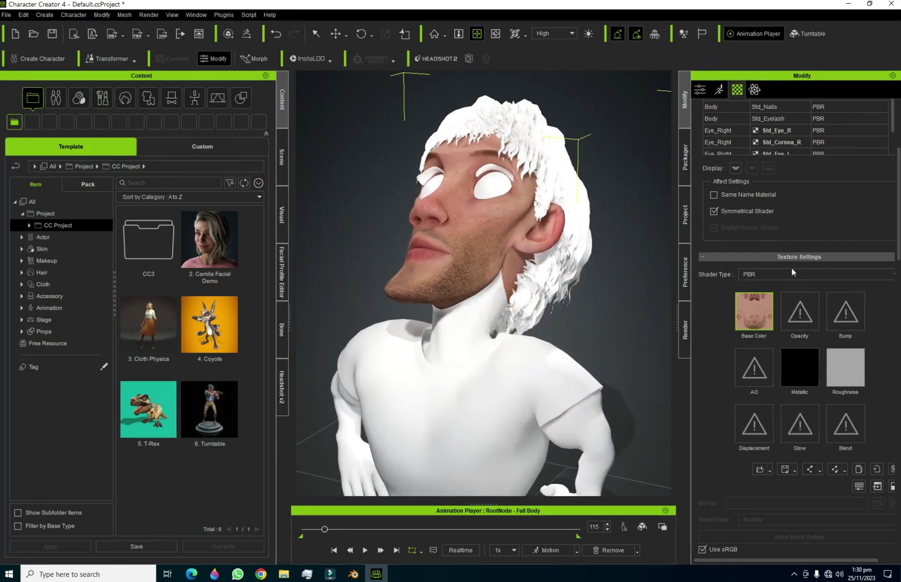
drag(898, 205, 898, 167)
click(720, 192)
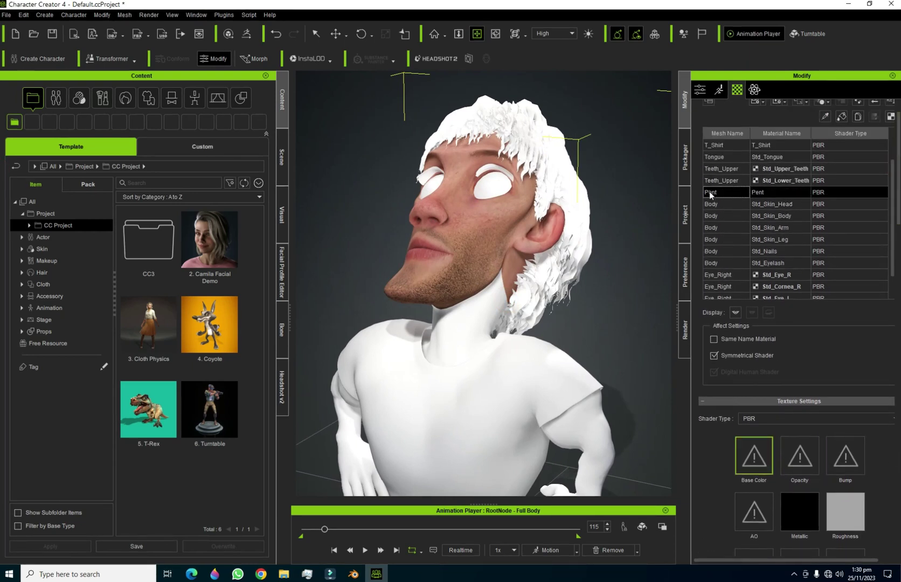
click(763, 205)
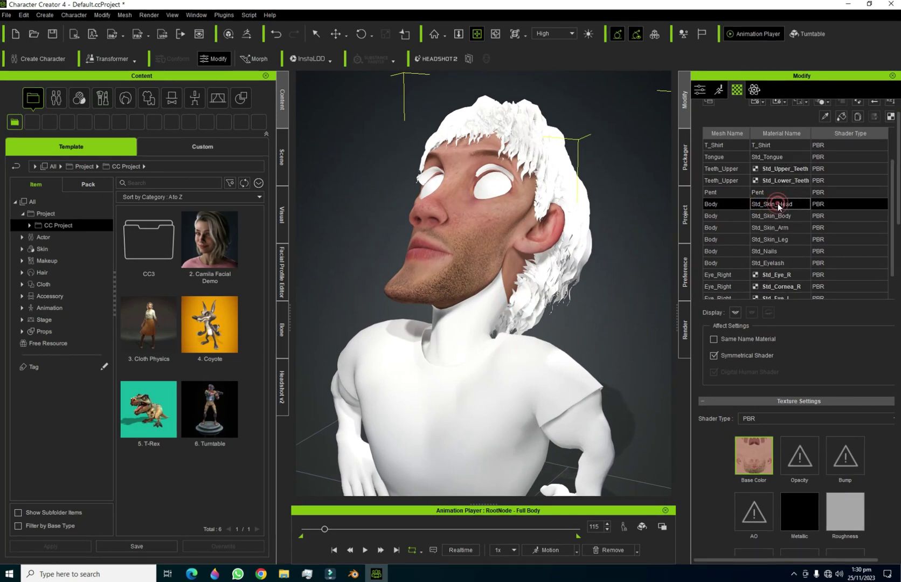
scroll(882, 469, down, 3)
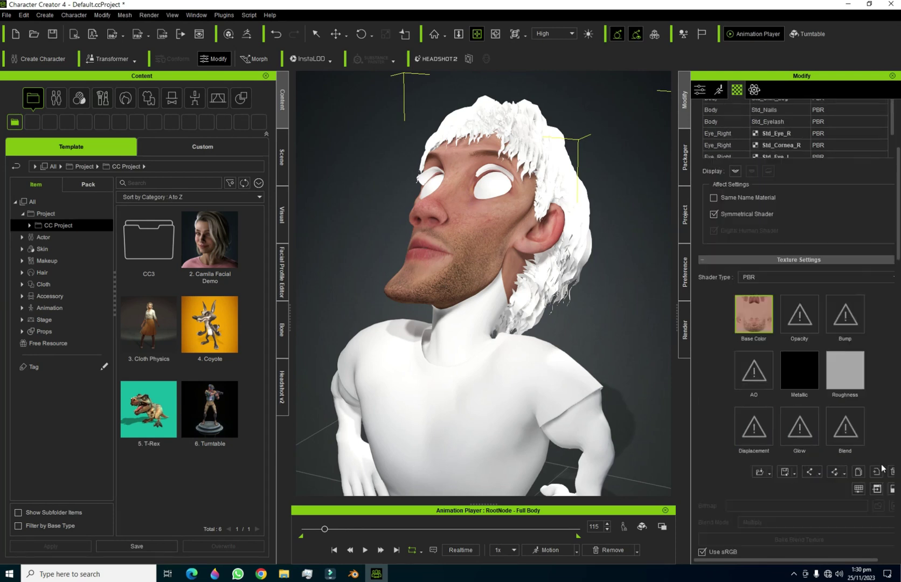
scroll(857, 360, up, 2)
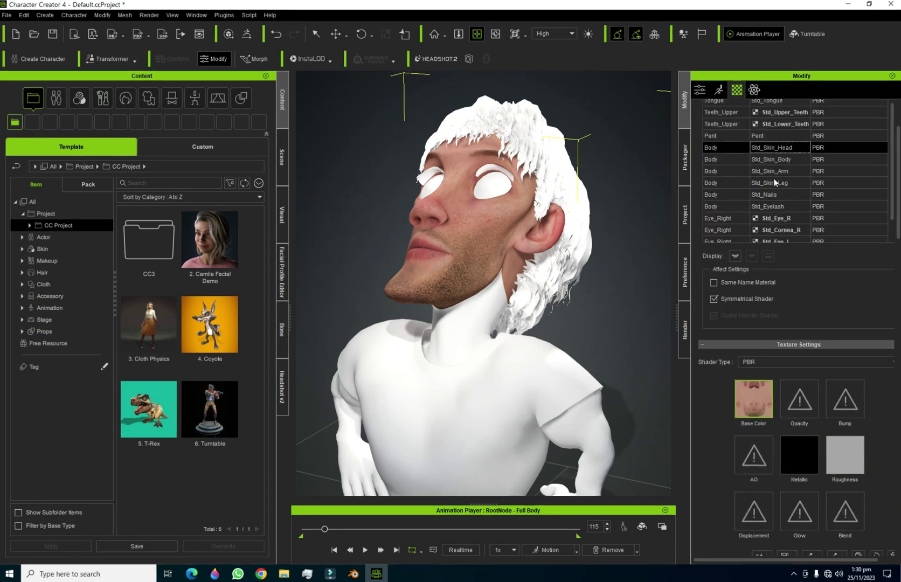
scroll(775, 175, down, 1)
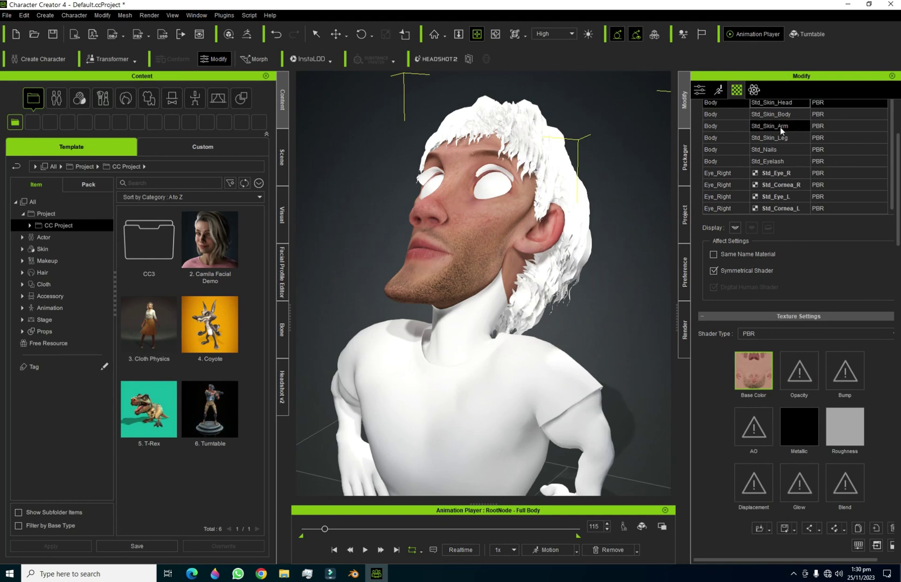
right_drag(594, 299, 517, 323)
scroll(518, 389, down, 5)
right_drag(518, 389, 496, 331)
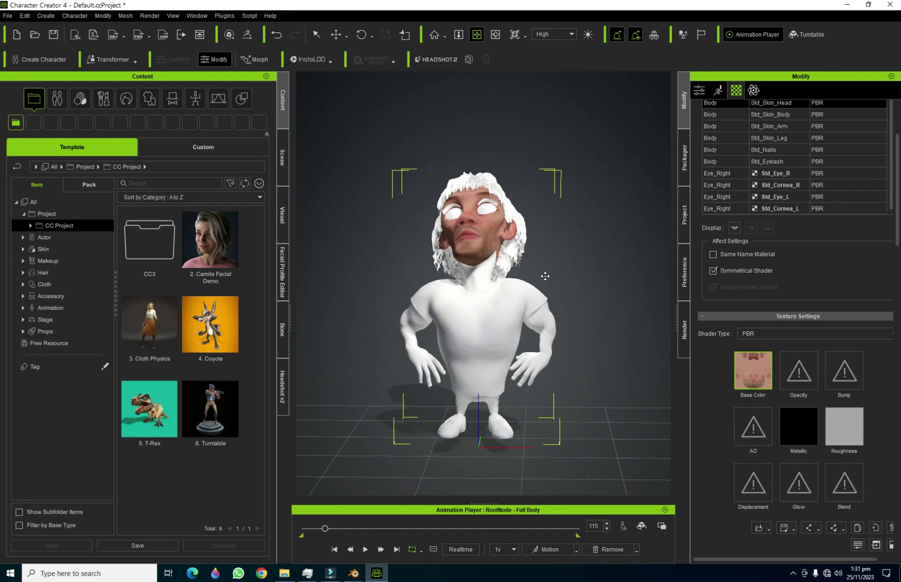
middle_drag(545, 276, 595, 309)
right_drag(566, 312, 642, 325)
right_drag(549, 318, 509, 331)
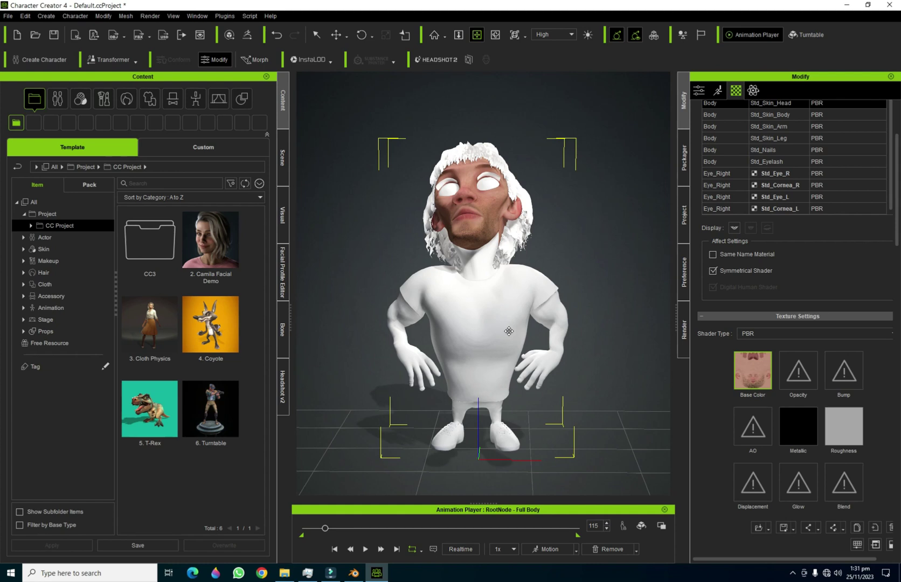
right_drag(509, 328, 507, 293)
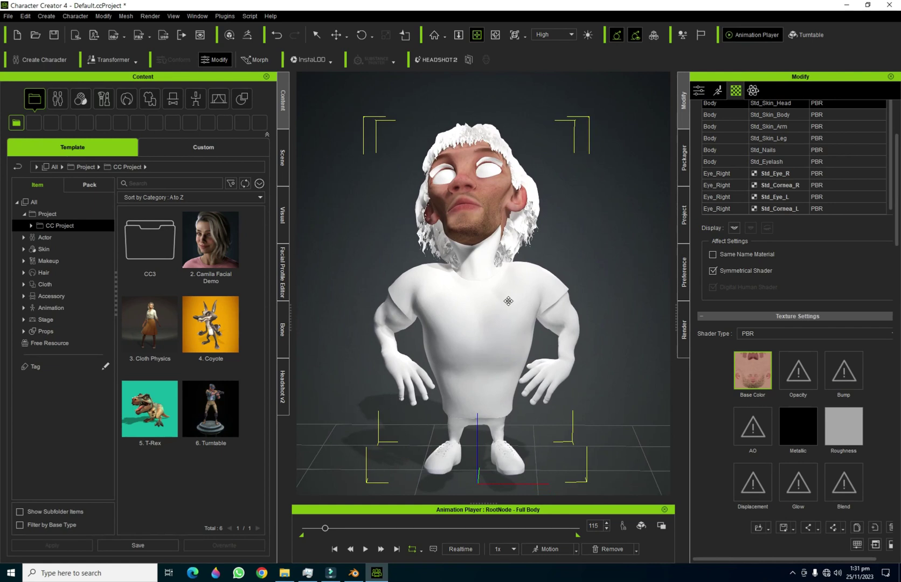